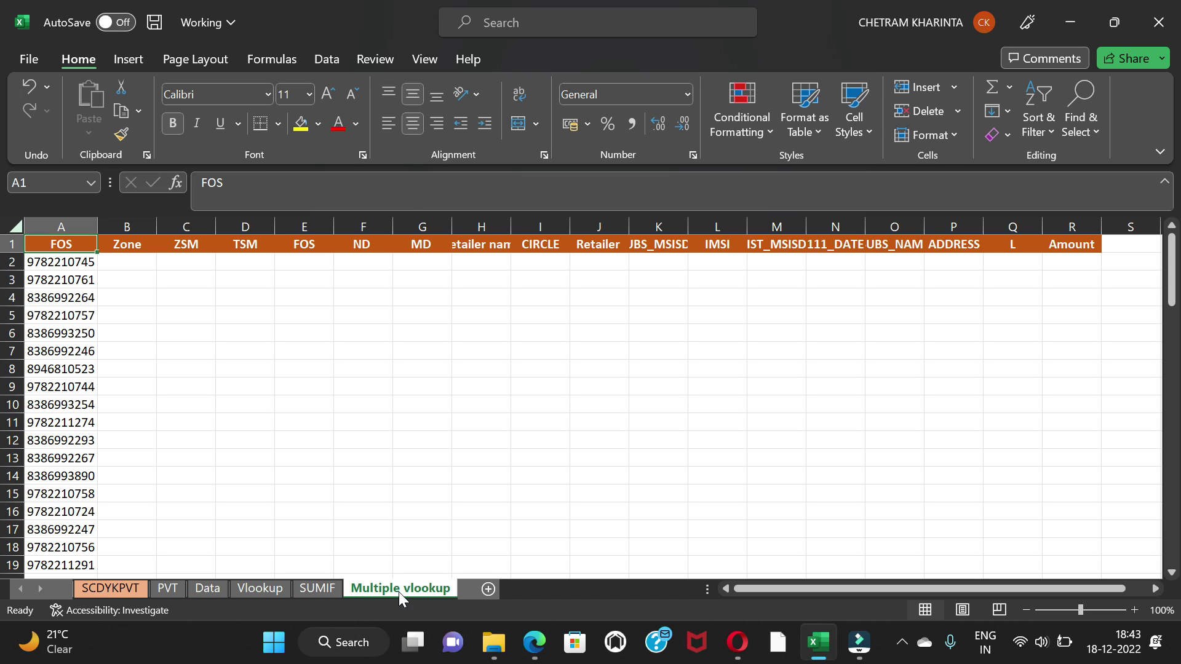
Step: Review the header row on the Multiple vlookup sheet and compare it with the headers on the Data sheet
click(124, 240)
drag(123, 240, 763, 244)
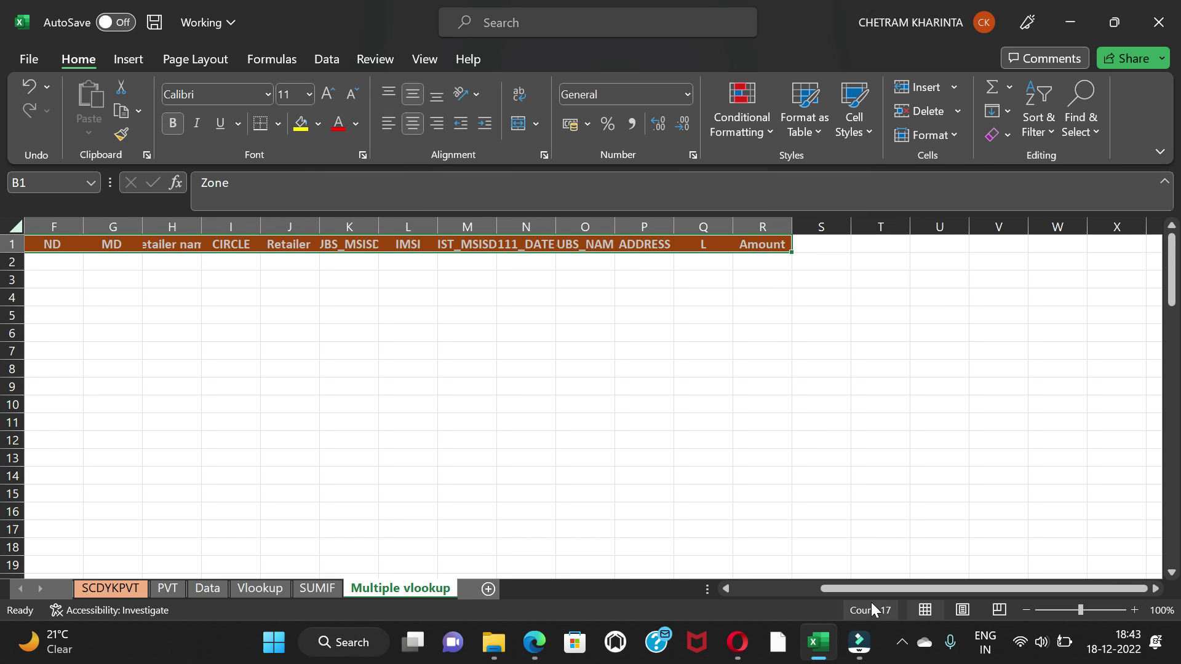
drag(871, 586, 431, 592)
click(53, 262)
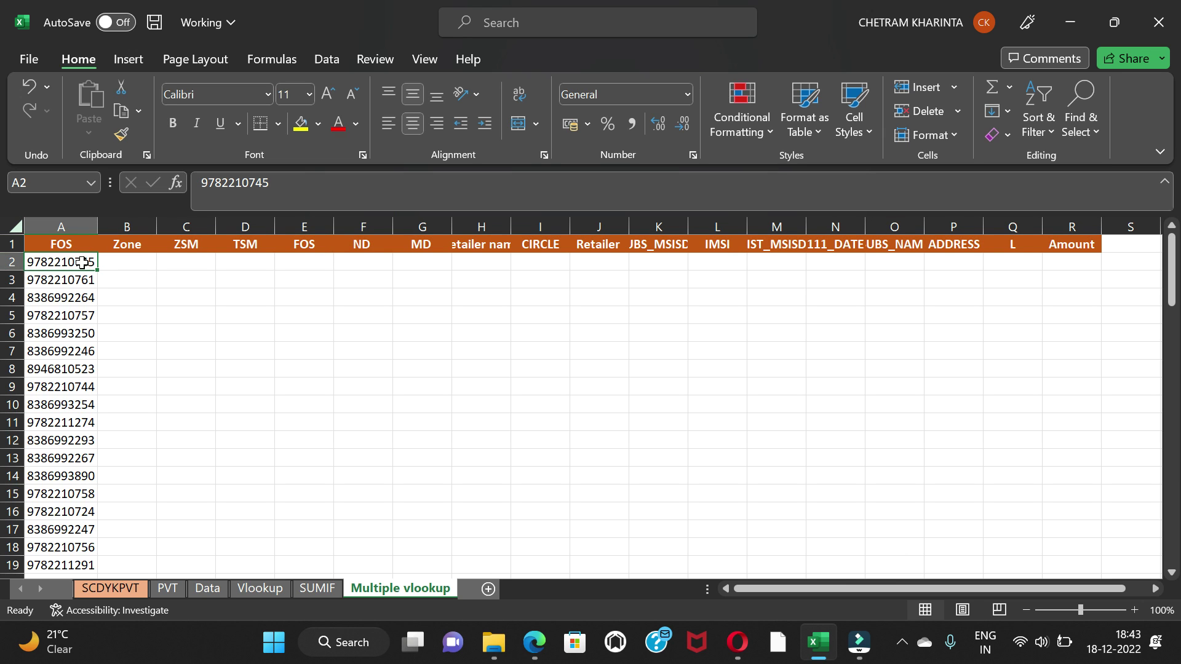
click(217, 588)
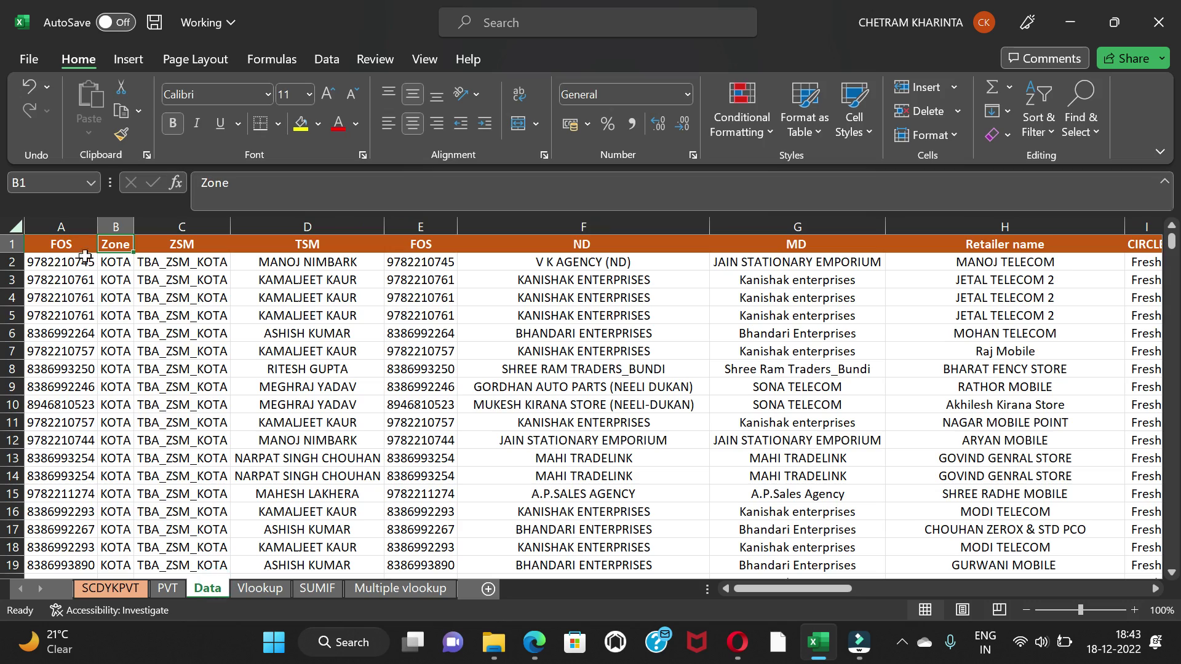
click(62, 244)
drag(101, 249, 1174, 245)
Step: Insert a blank row above the header row on the Multiple vlookup sheet
click(401, 587)
click(112, 265)
click(12, 245)
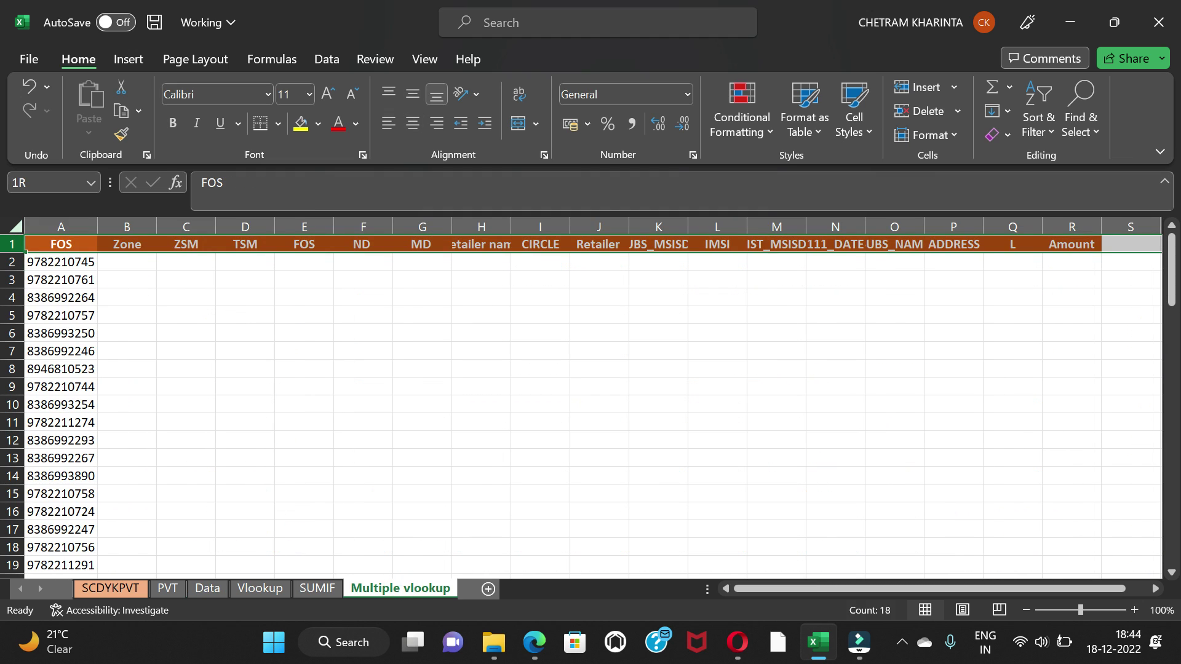
right_click(13, 246)
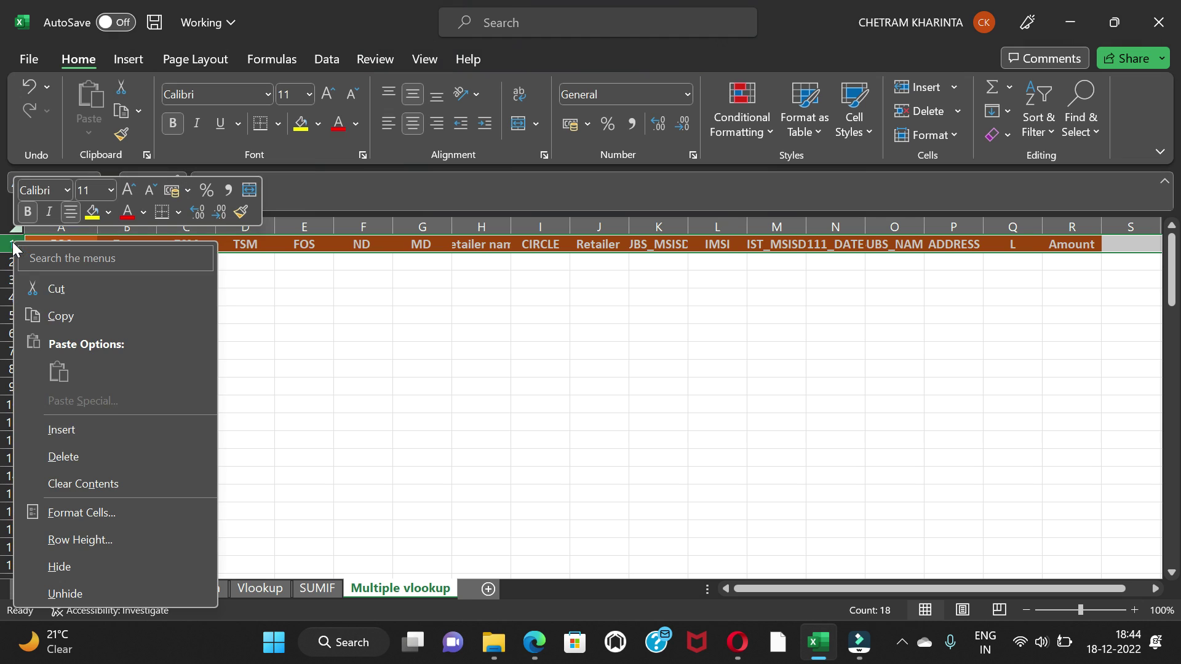
click(129, 431)
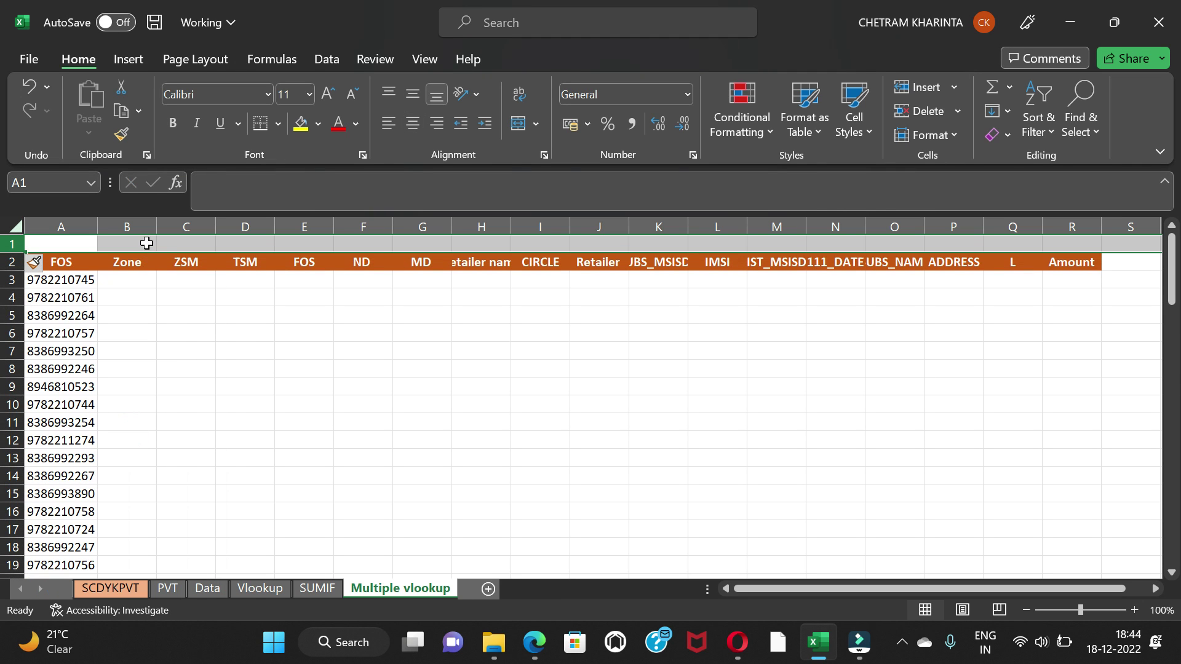
click(146, 243)
Step: Enter =VLOOKUP(A3,Data!A:R,2,0) in B3 under the Zone header
click(135, 280)
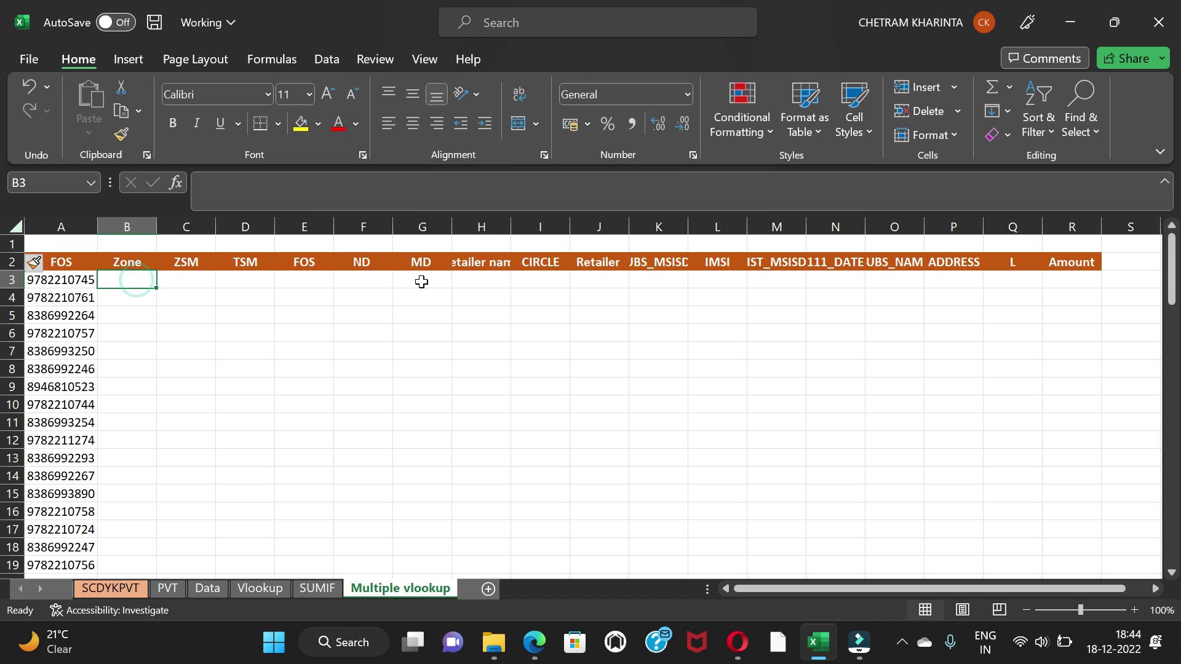
text(=)
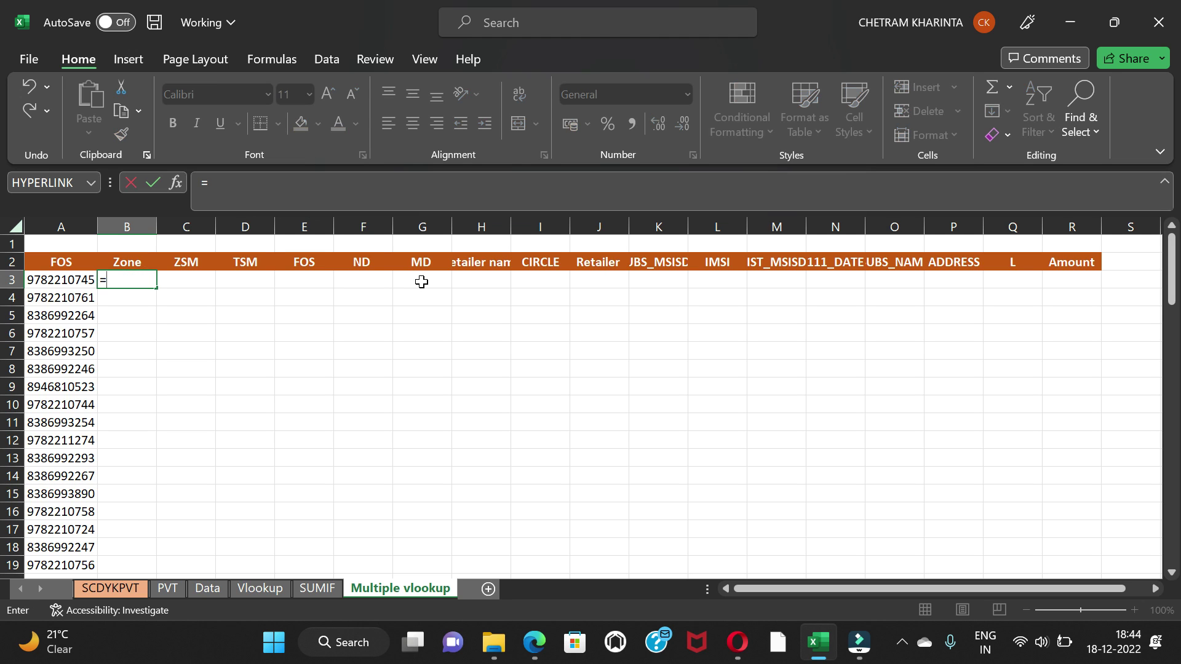
text(vl)
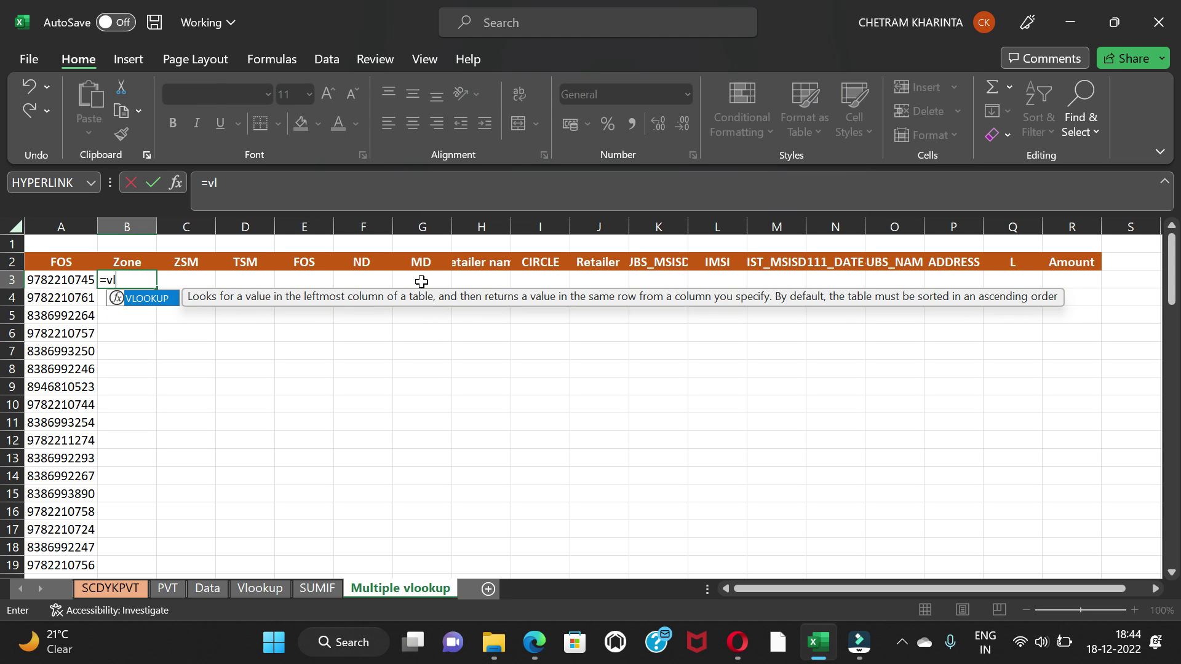
key(Tab)
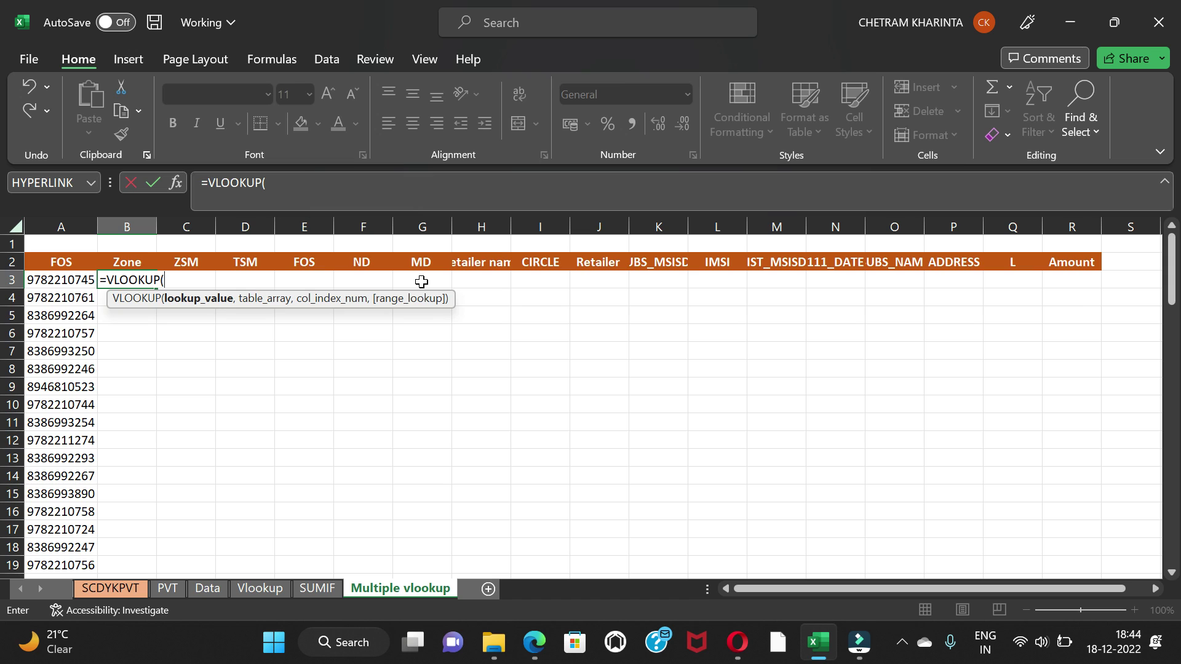
key(Left)
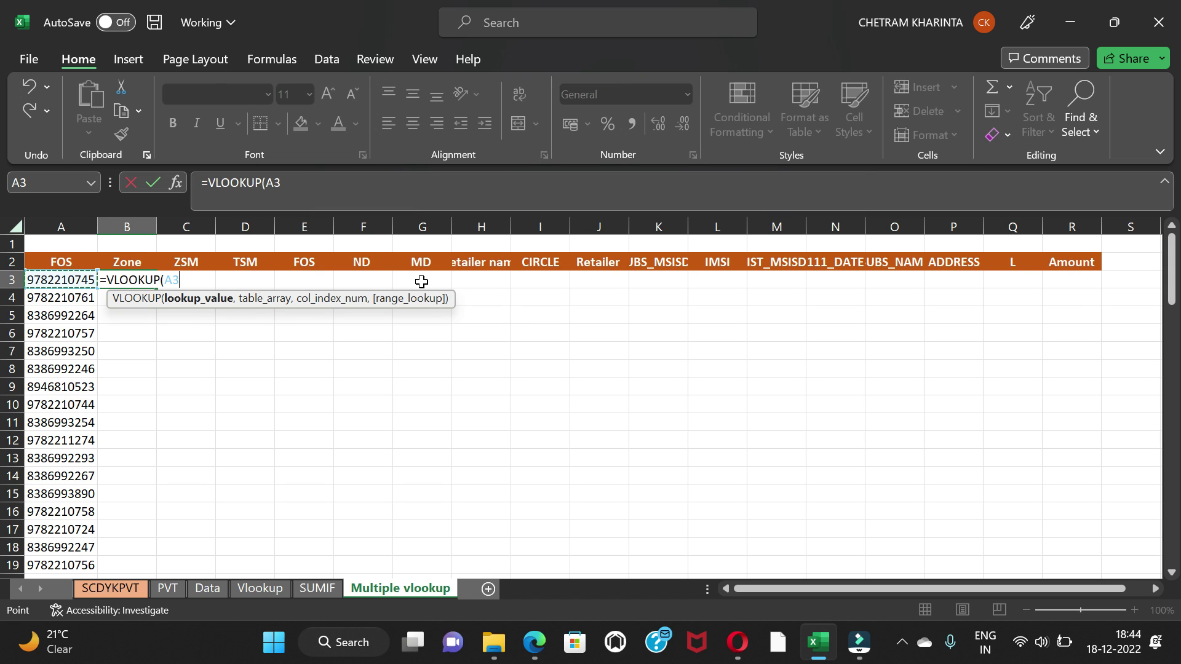
text(,)
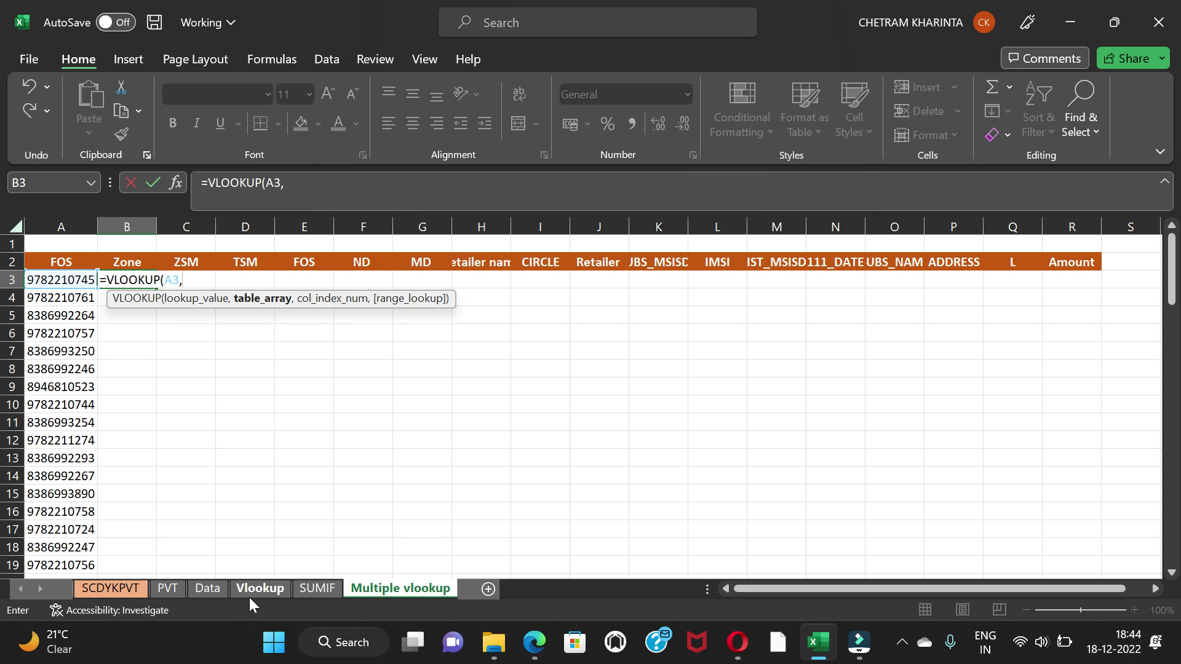
click(220, 589)
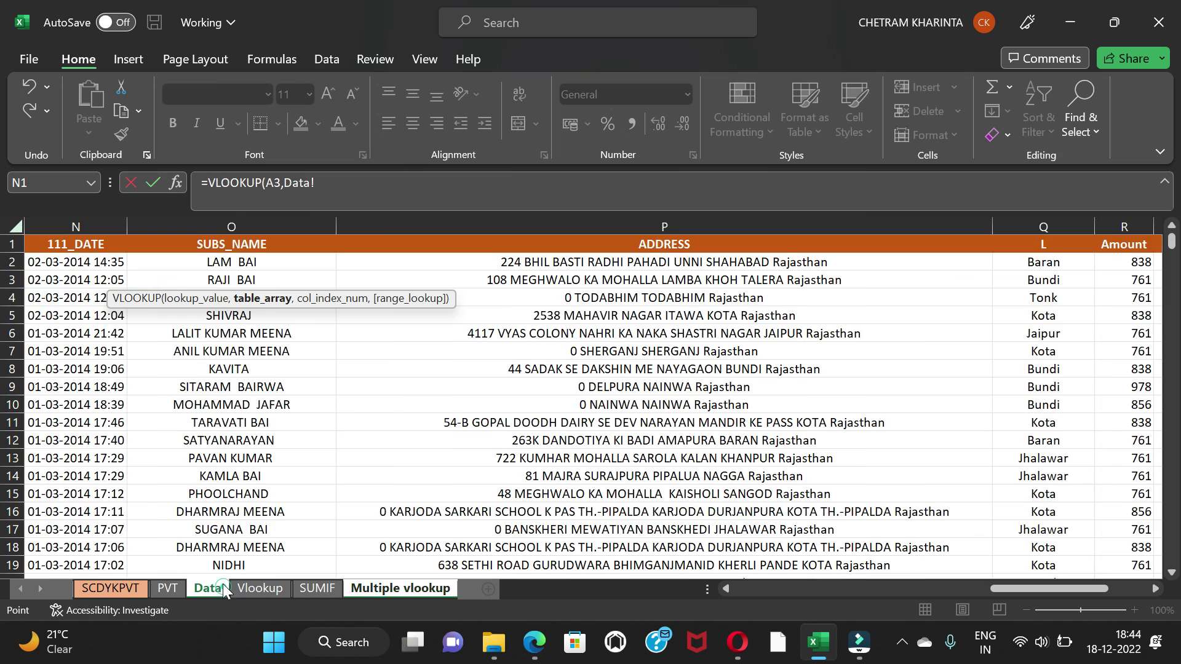
drag(1052, 589, 793, 588)
drag(50, 225, 795, 282)
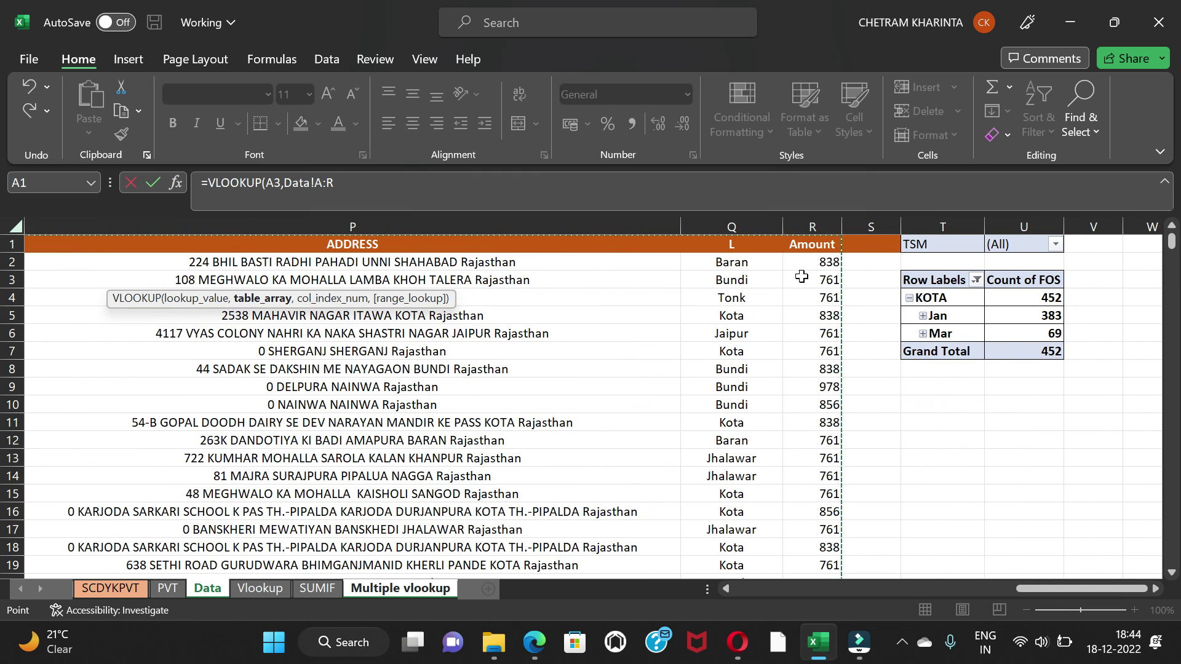
text(,2,0)
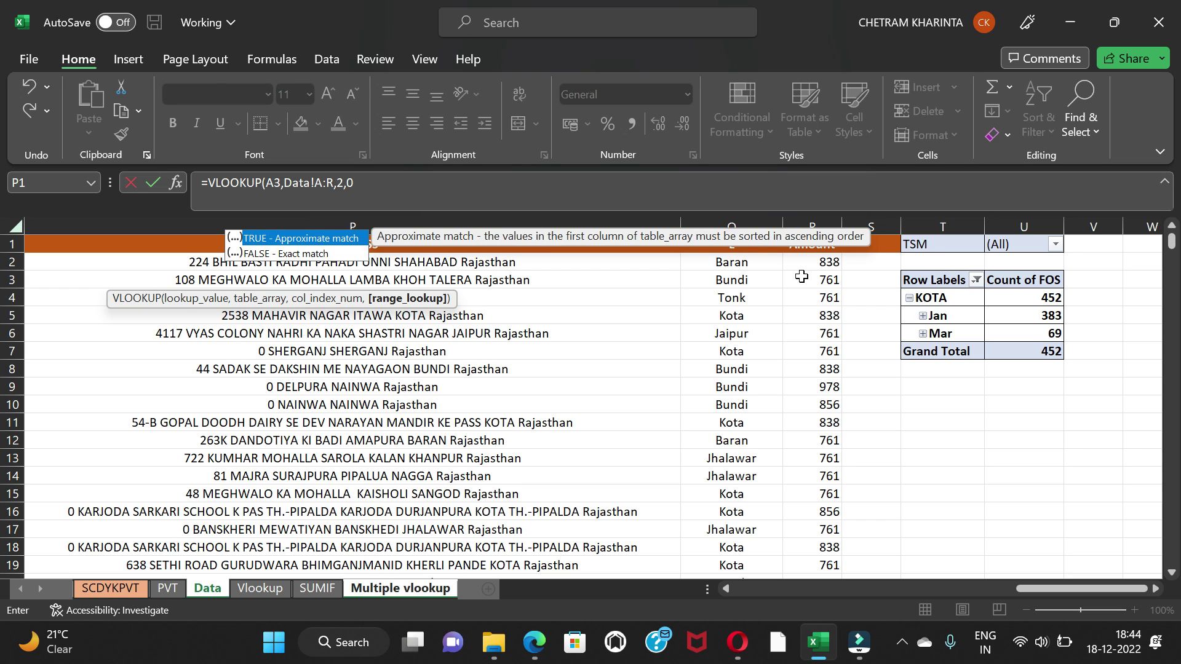
text())
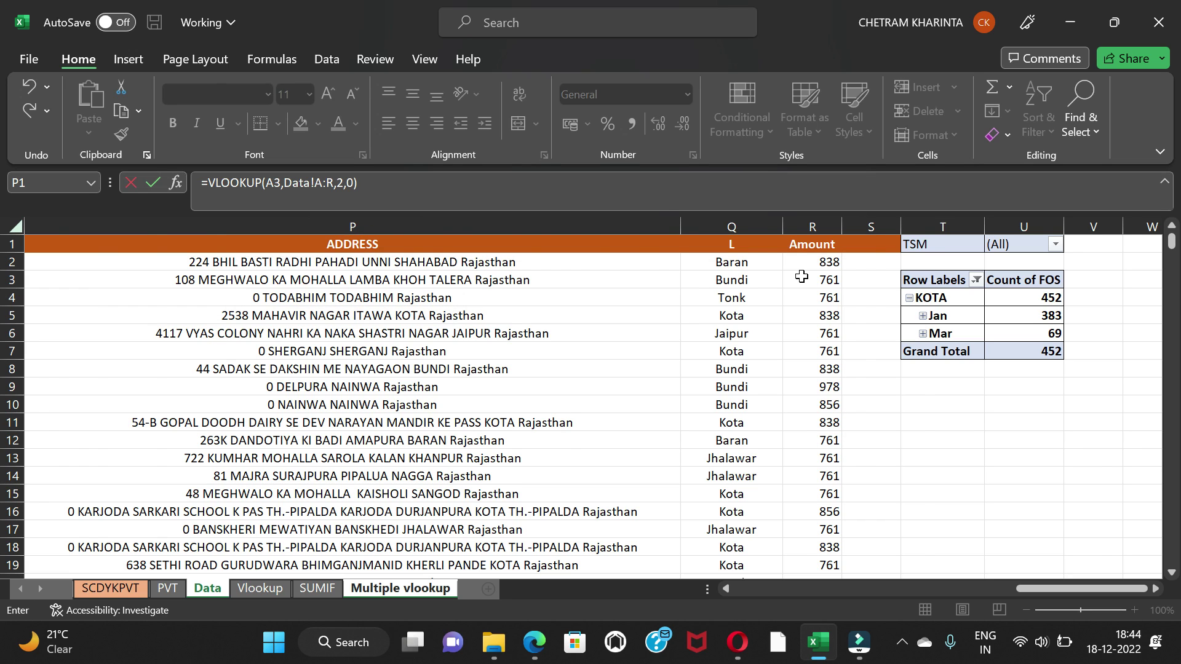
key(Return)
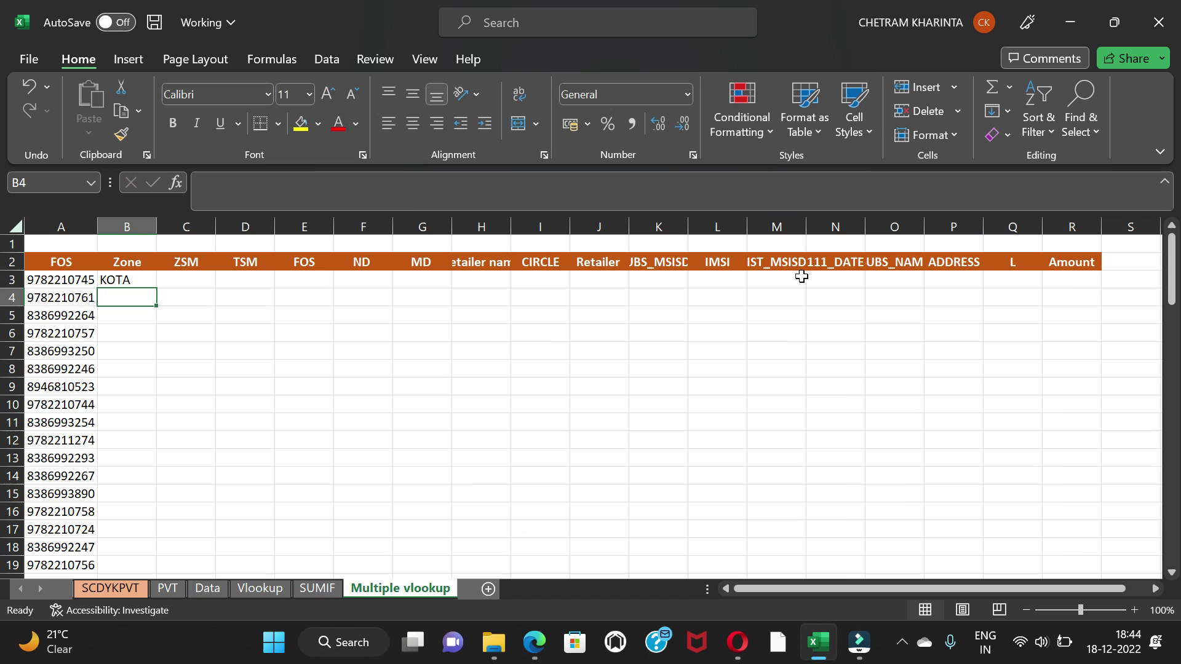
Step: Replace the column index number in B3's VLOOKUP with the row-locked reference B$1
key(Up)
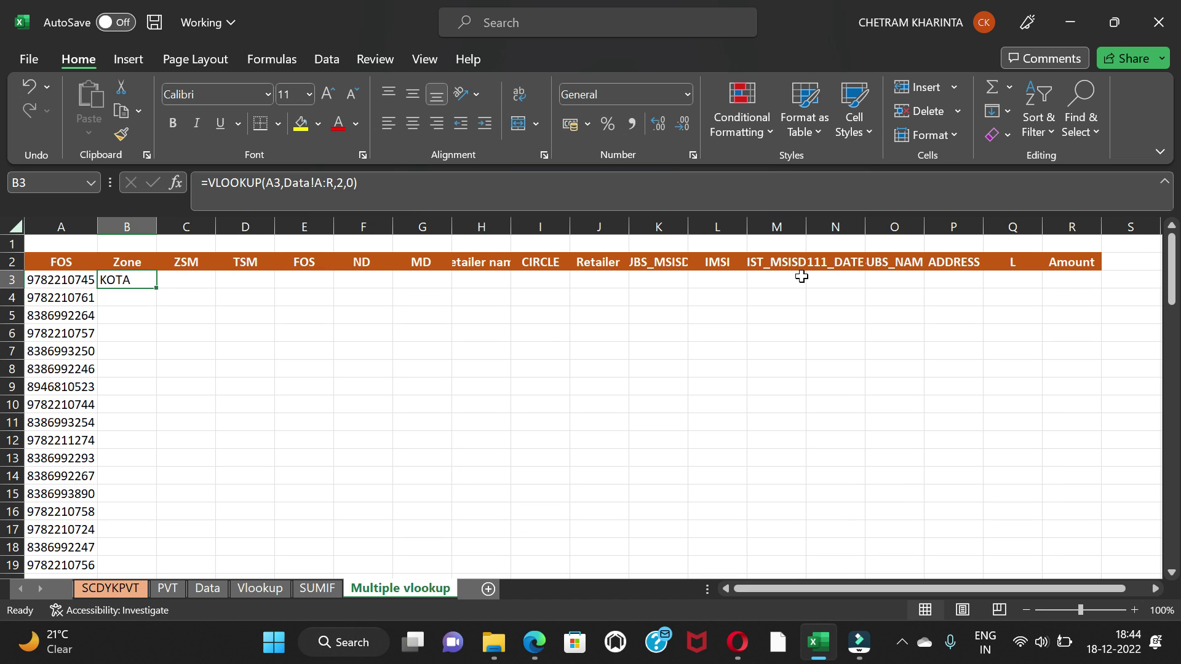
key(Up)
key(Down)
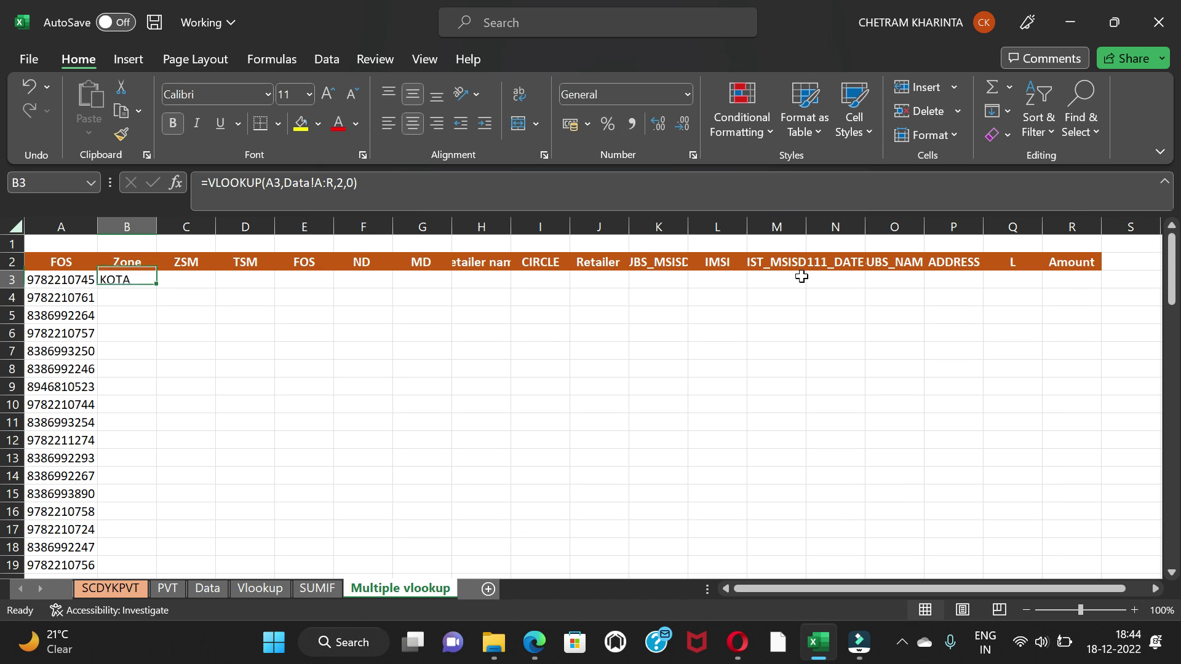
drag(363, 182, 165, 193)
click(414, 183)
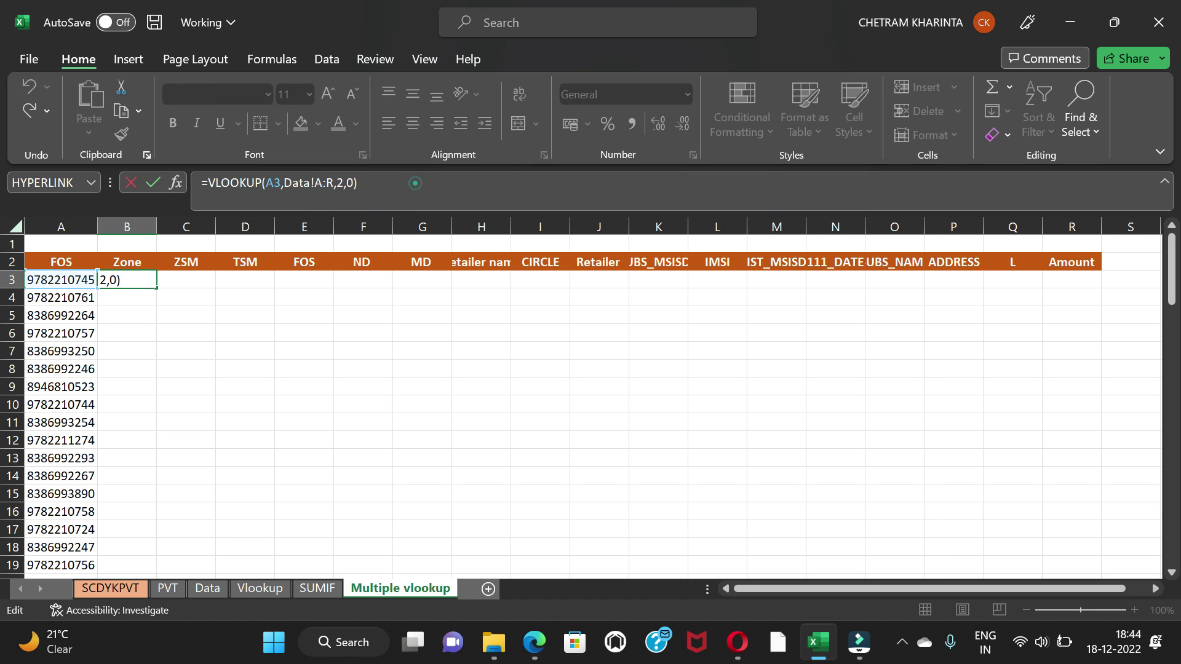
click(337, 183)
double_click(339, 183)
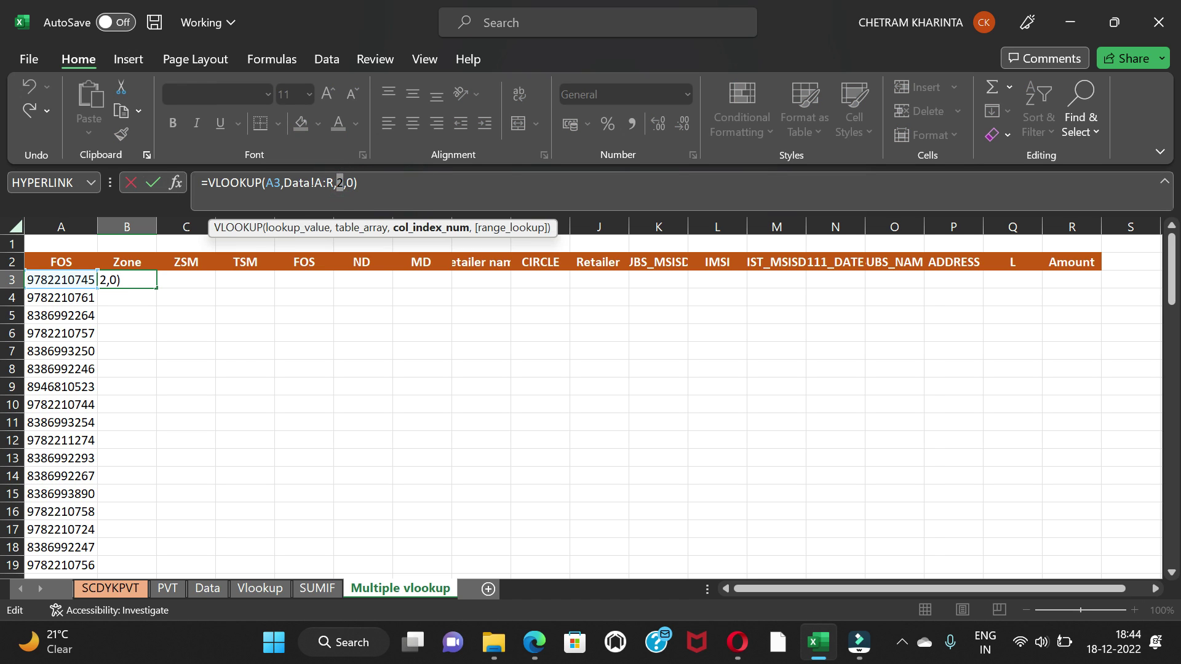
click(132, 247)
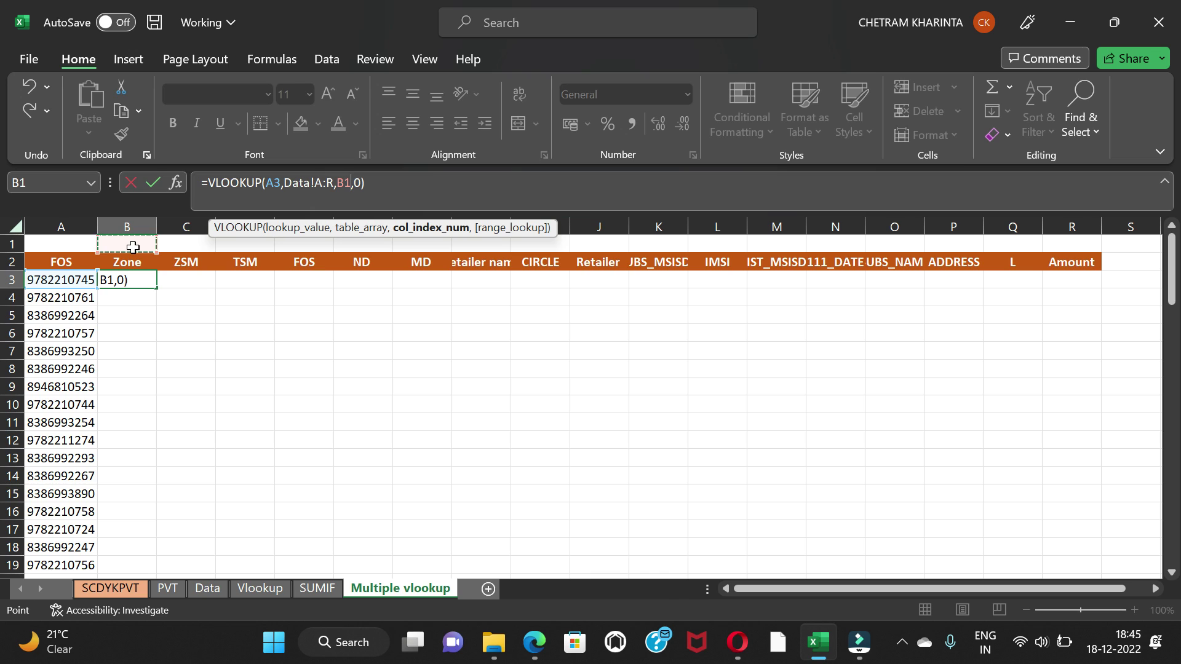
key(XF86MonBrightnessUp)
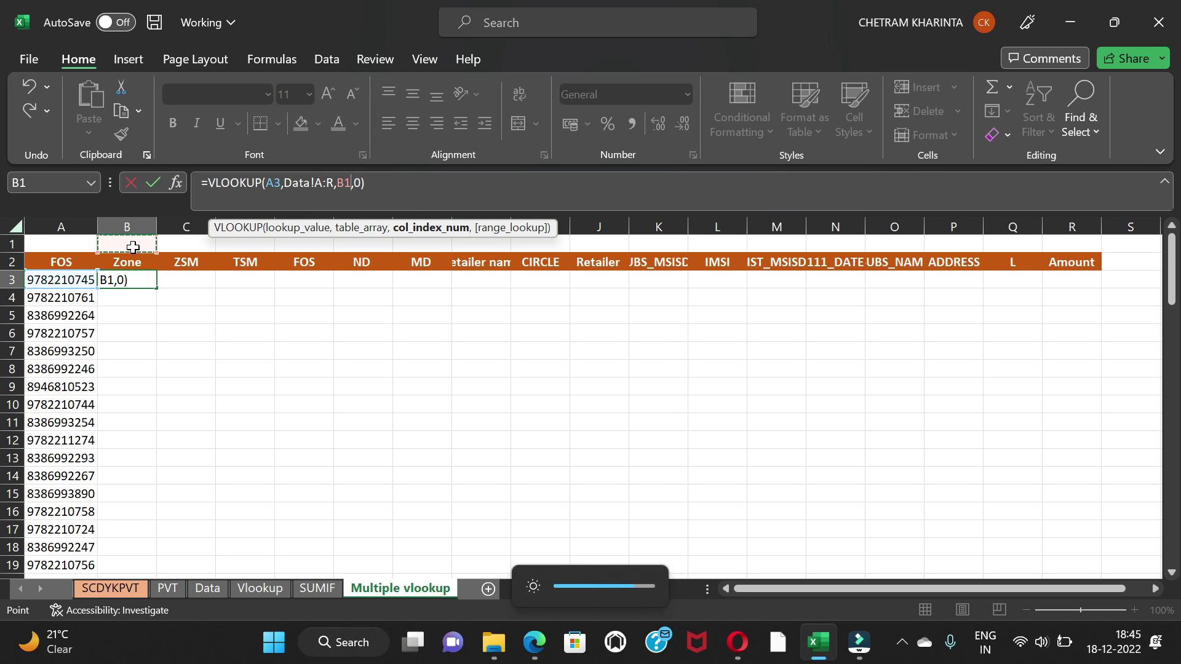
key(F4)
key(F4)
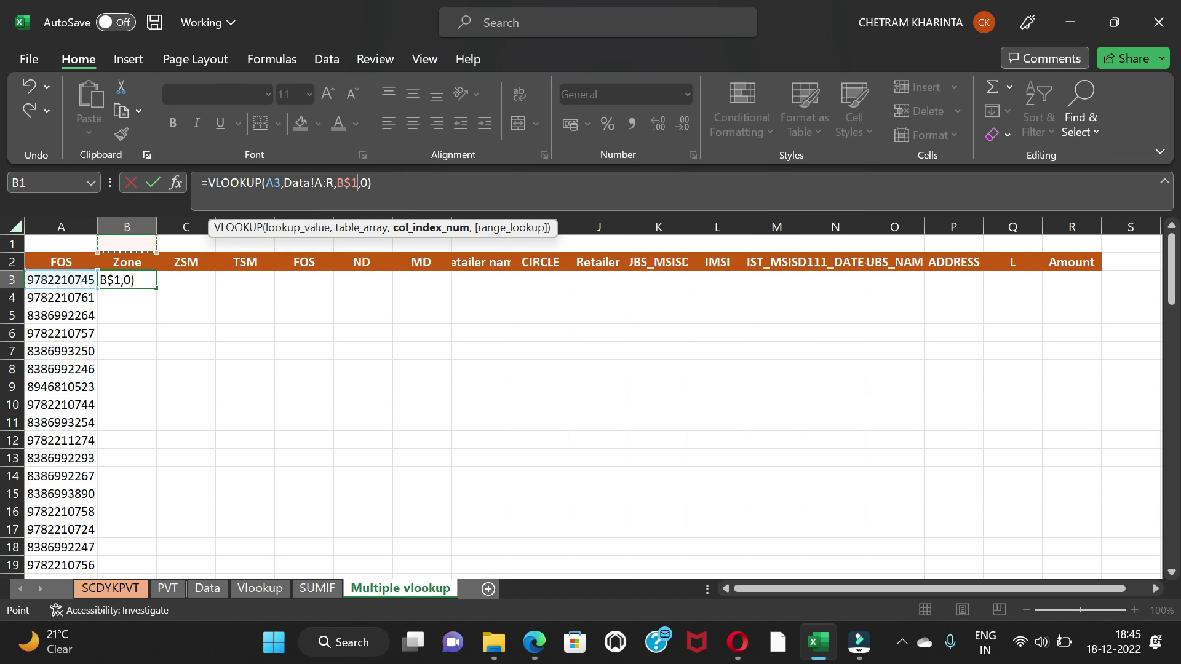
Step: Lock the table array as Data!$A:$R and the lookup value as $A3 in B3's VLOOKUP formula
click(323, 183)
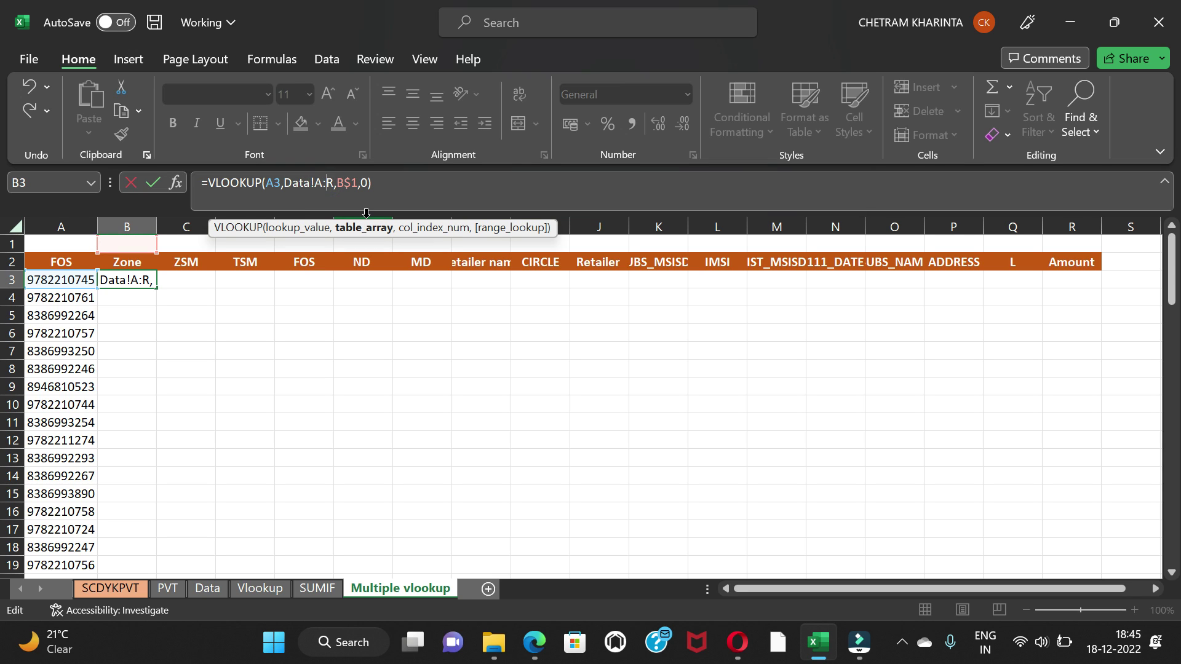
key(F4)
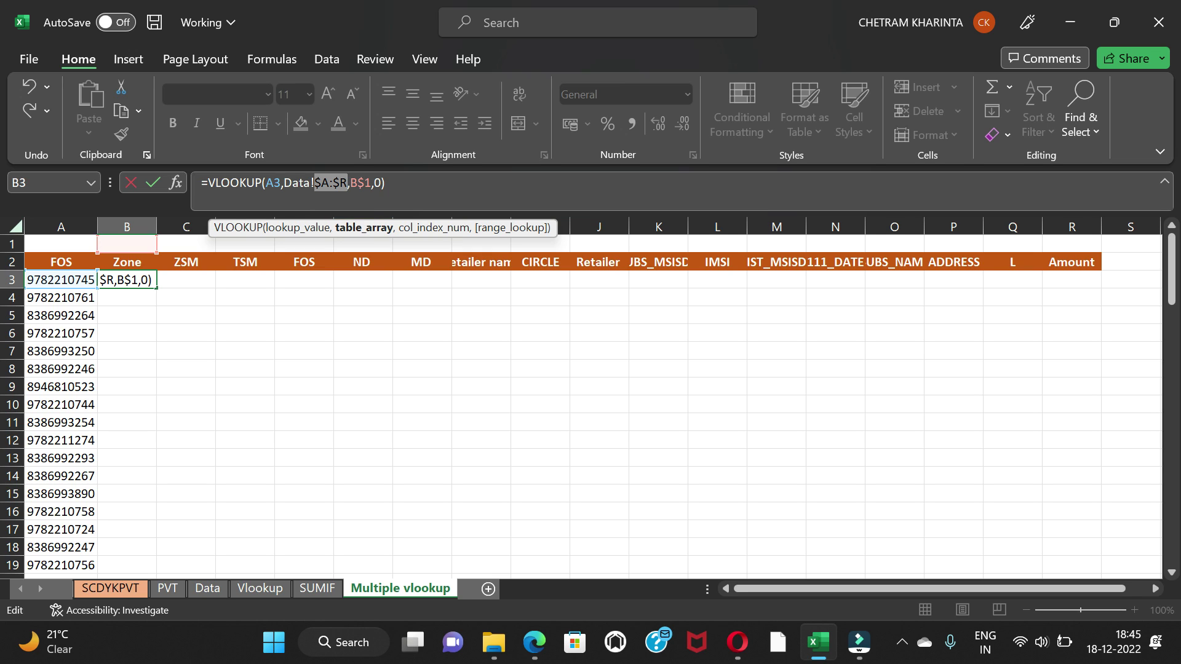
key(Left)
key(Left)
key(Left)
key(Left)
key(Left)
key(Left)
key(Left)
key(Left)
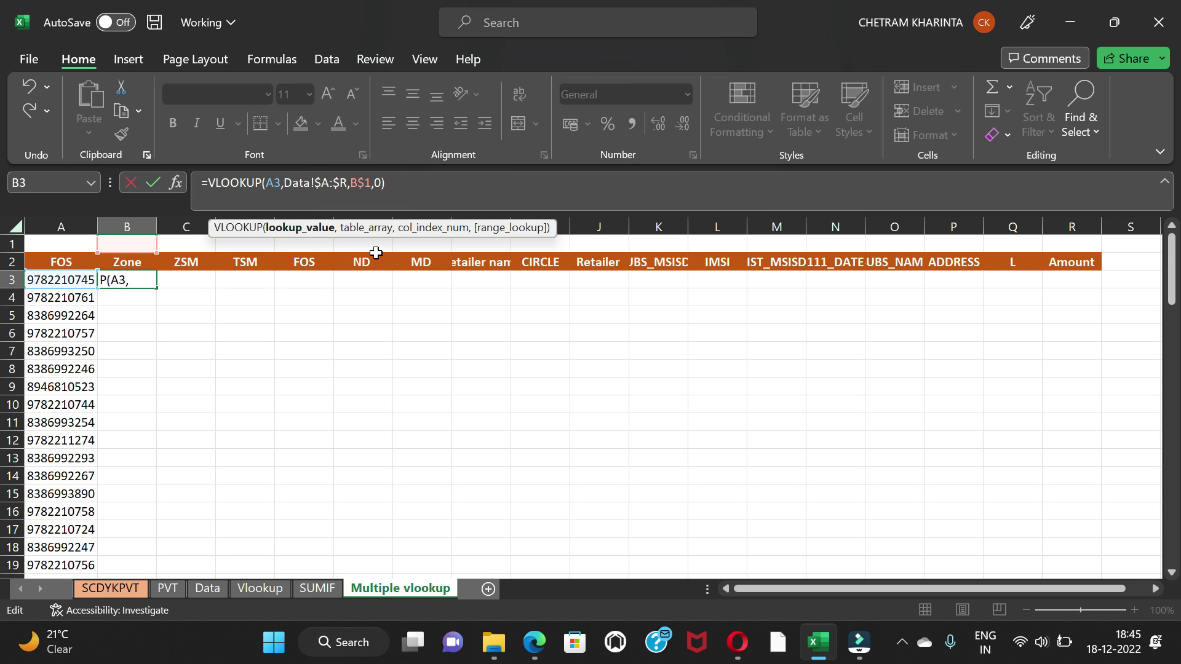
key(F4)
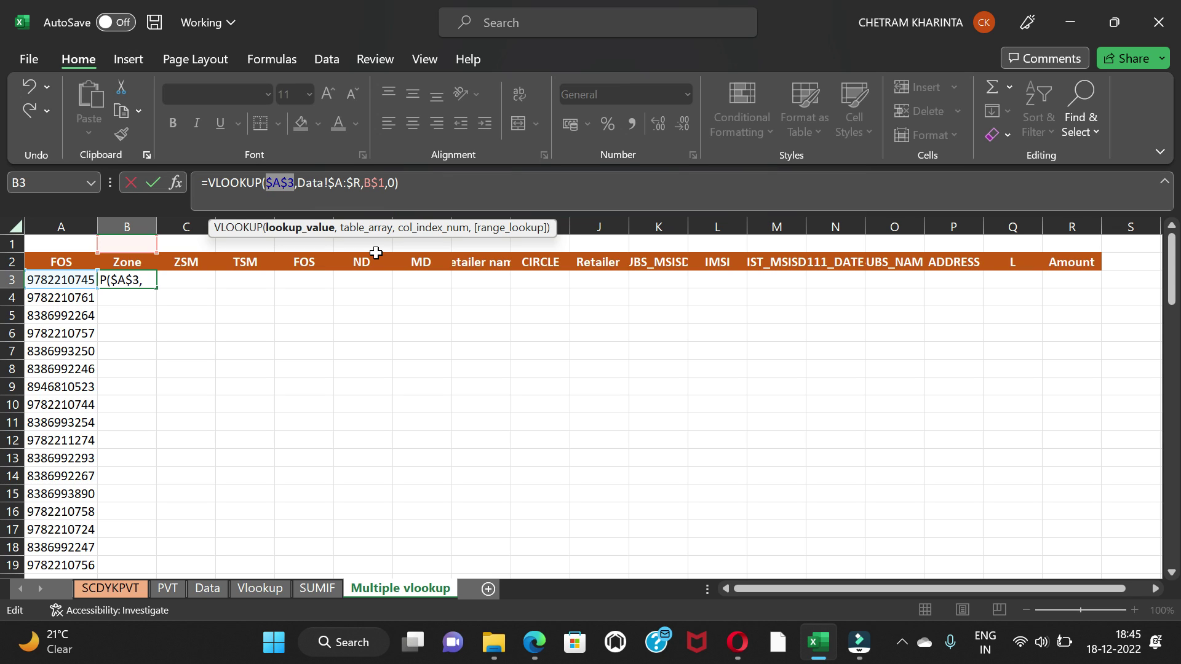
key(F4)
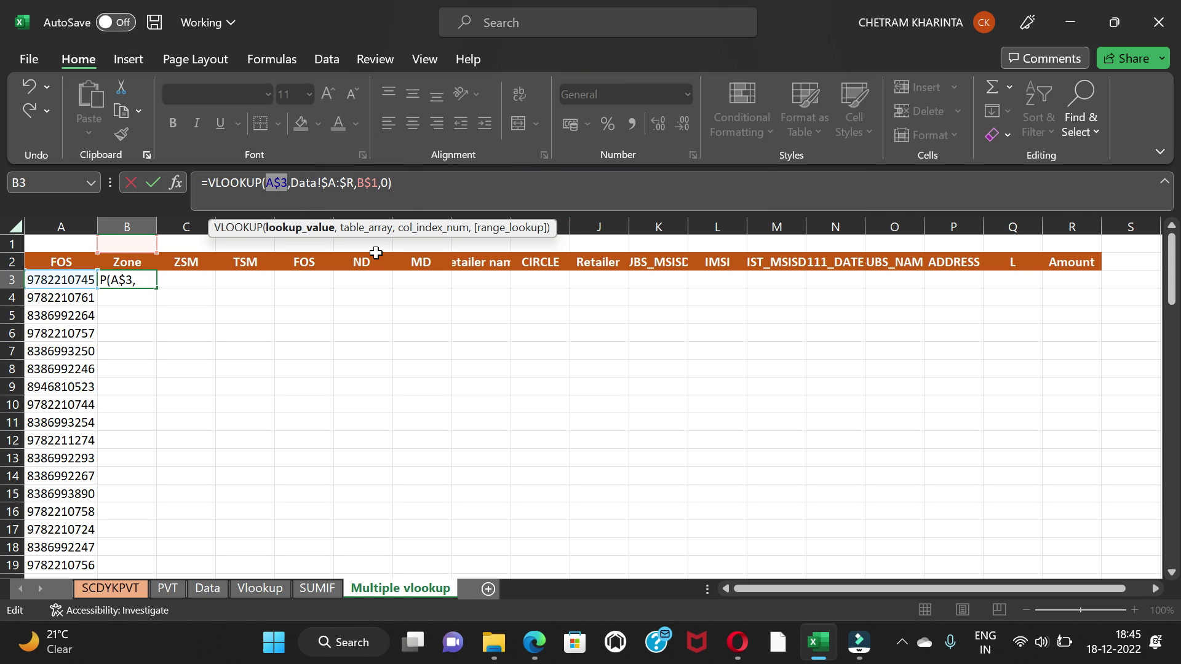
key(F4)
key(Return)
key(Up)
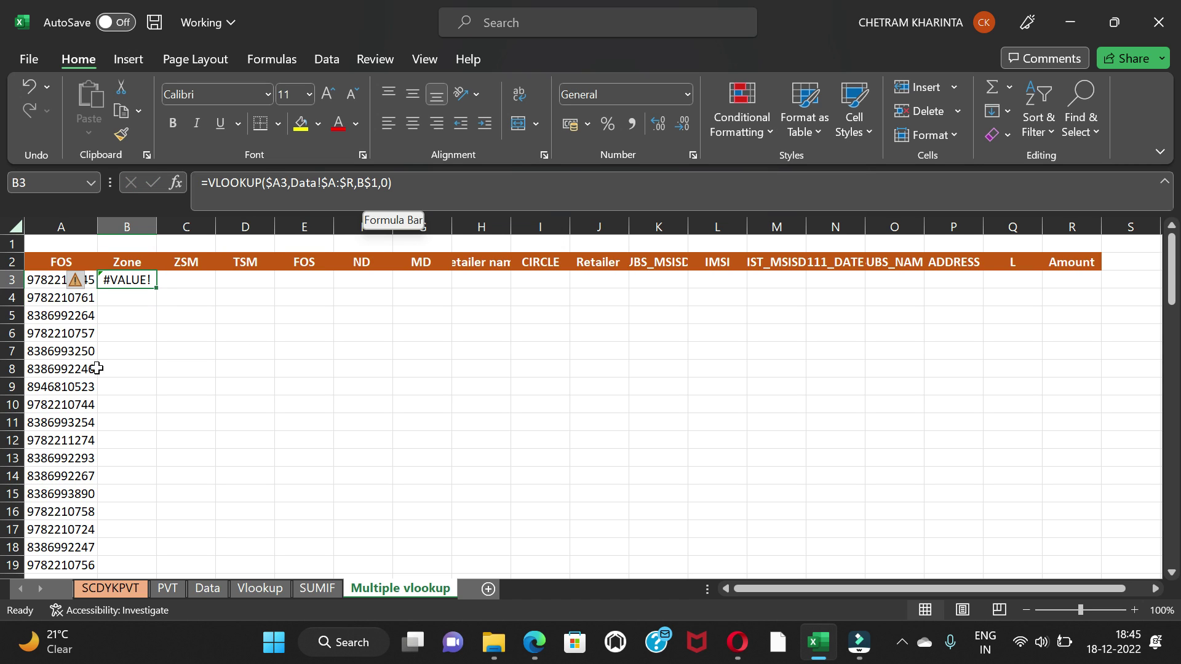
Step: Enter 2 in B1 as the Zone column index and check the B$1 reference in B3's formula
click(133, 245)
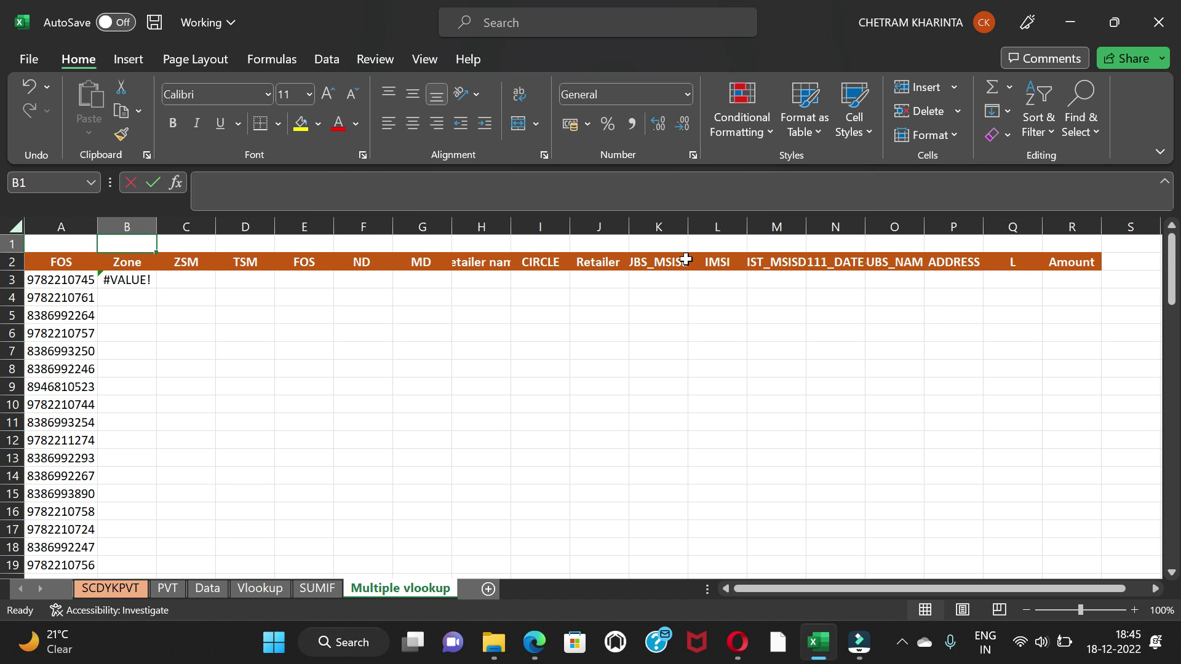
text(2)
key(Return)
key(Up)
click(120, 281)
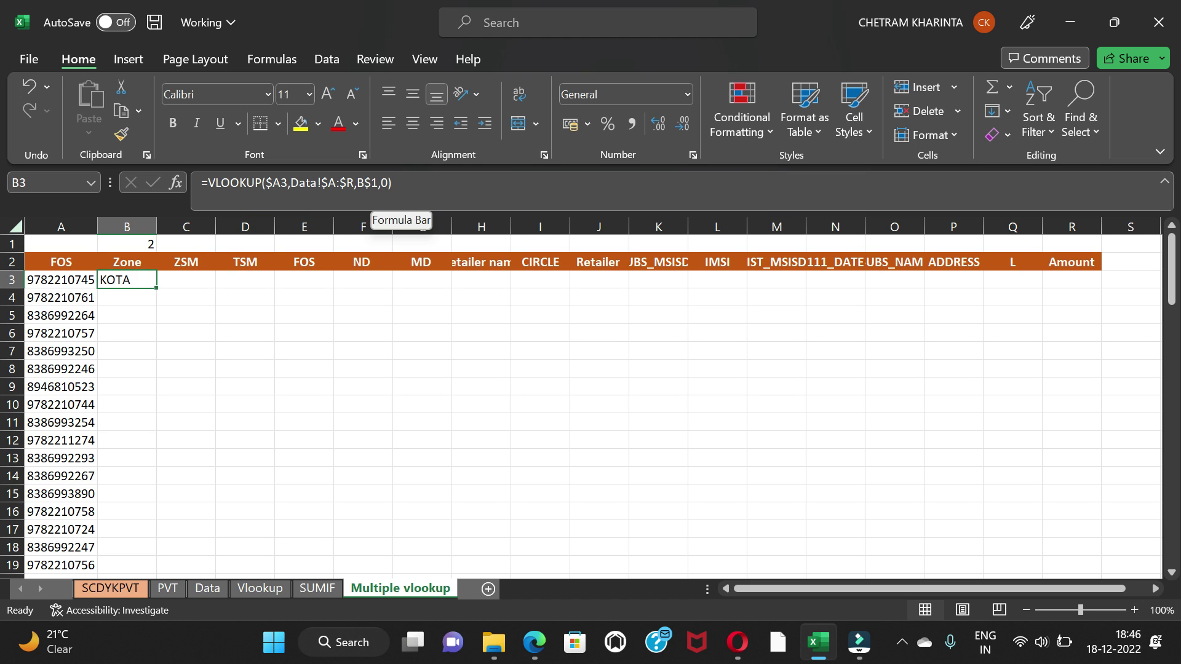
click(379, 183)
double_click(380, 183)
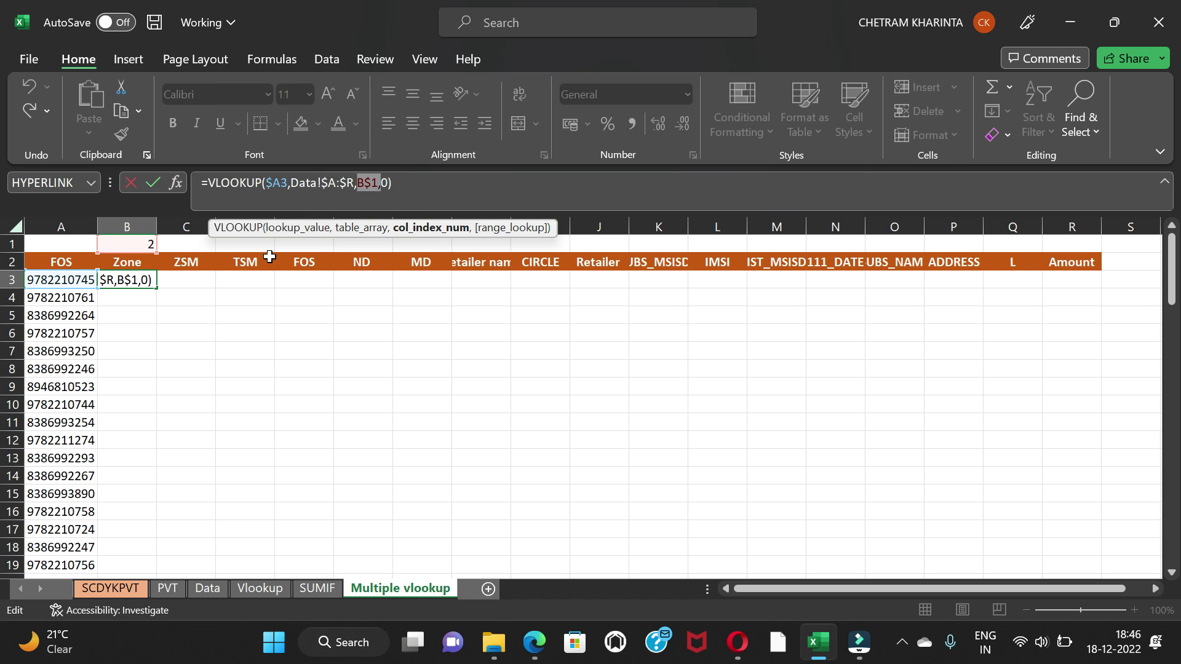
key(ctrl+Return)
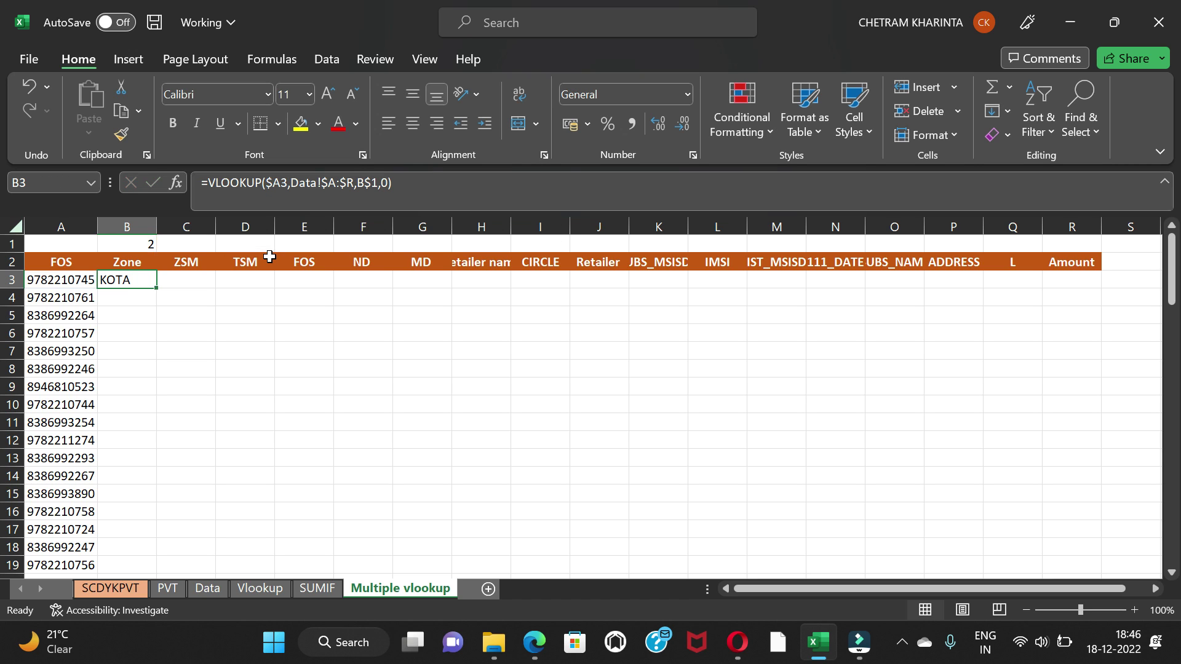
Step: Enter the formula =B1+1 in C1 above the ZSM header
key(Up)
key(Up)
key(Right)
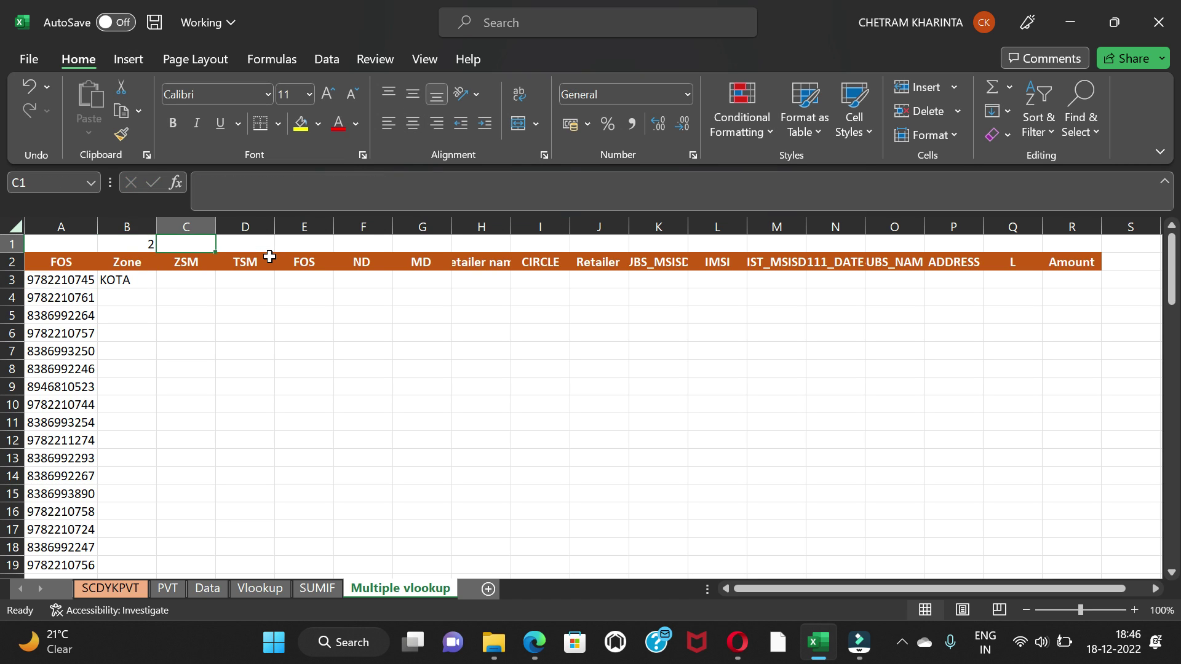
text(=)
key(Left)
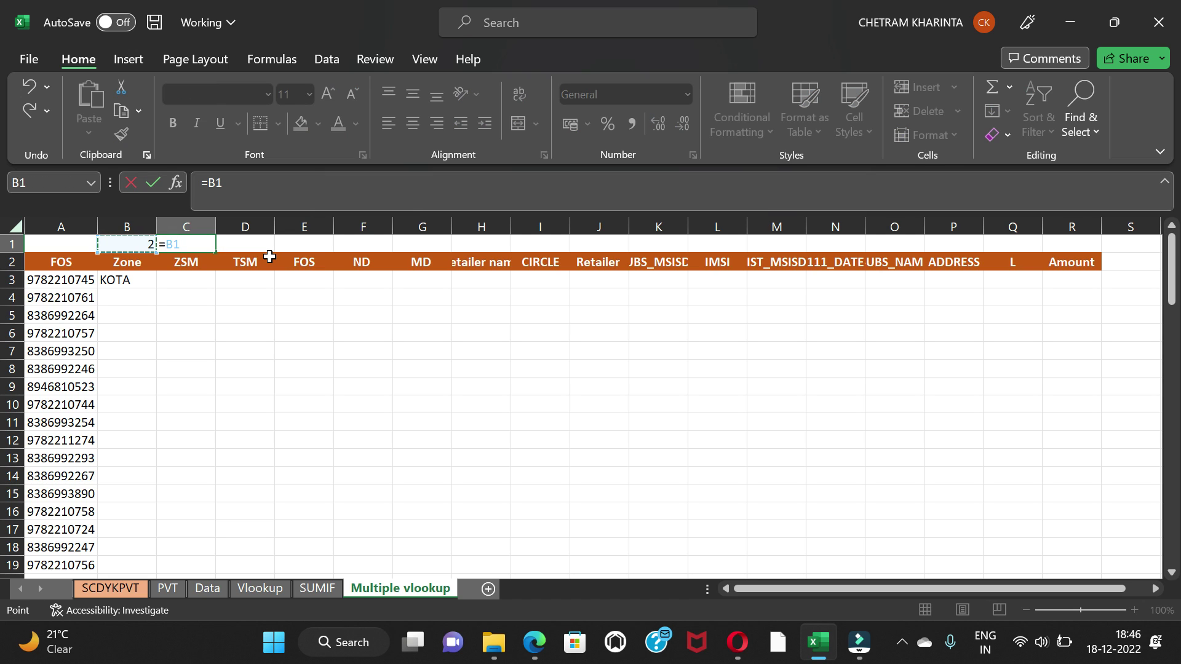
text(+1)
key(Return)
key(Up)
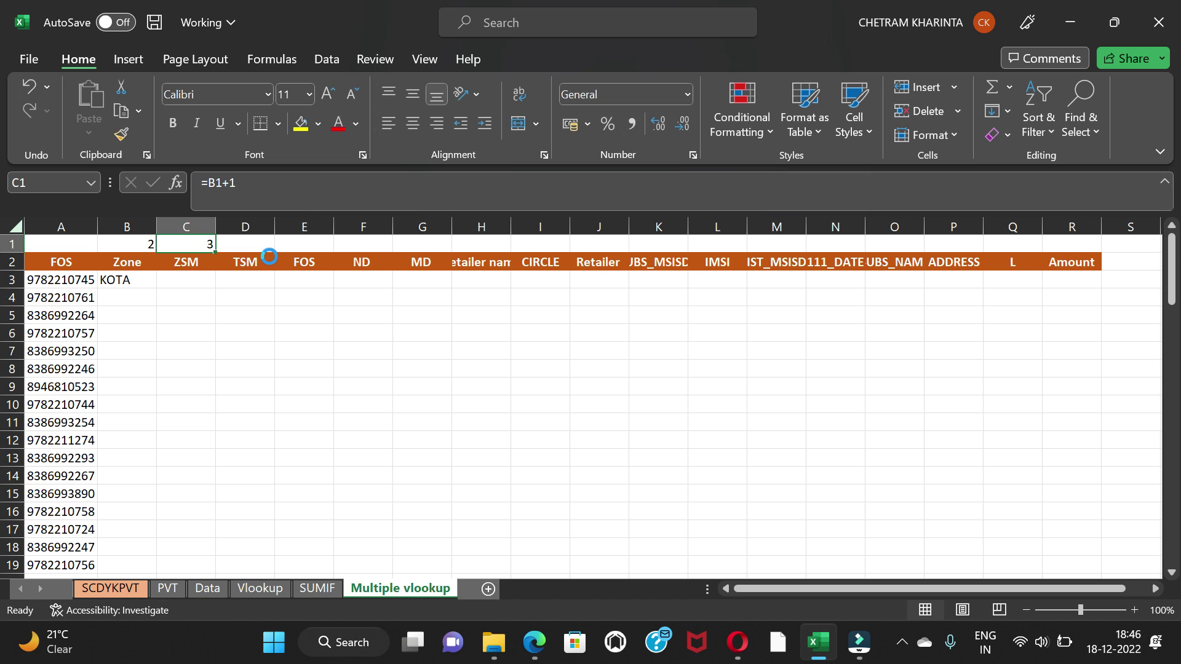
Step: Copy the C1 formula across row 1 through R1 above the Amount header
key(ctrl+c)
key(Down)
key(ctrl+Right)
key(Up)
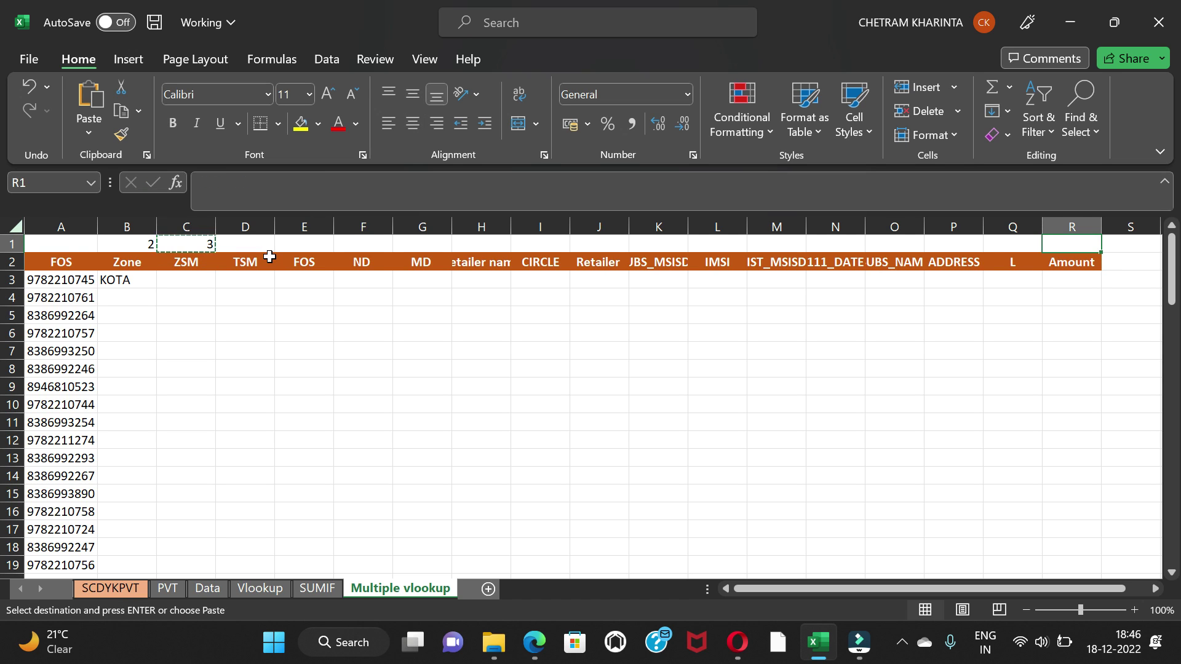
key(ctrl+shift+Left)
key(Return)
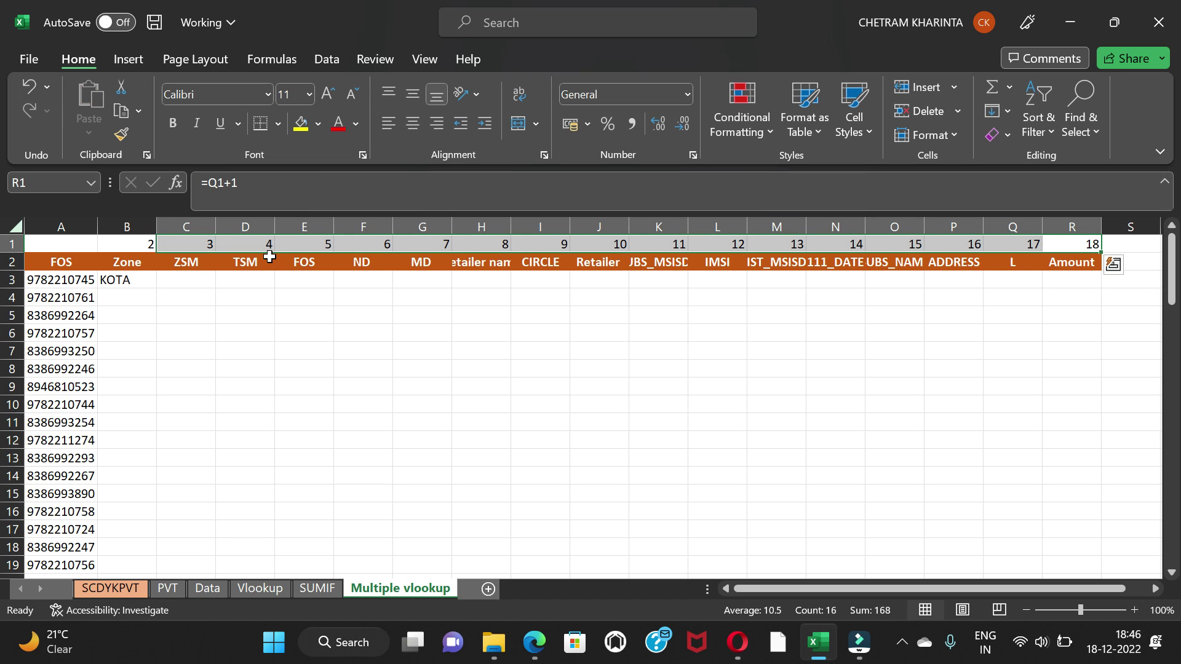
Step: Copy B3's VLOOKUP formula across row 3 through R3 and autofit the width of all columns
key(Down)
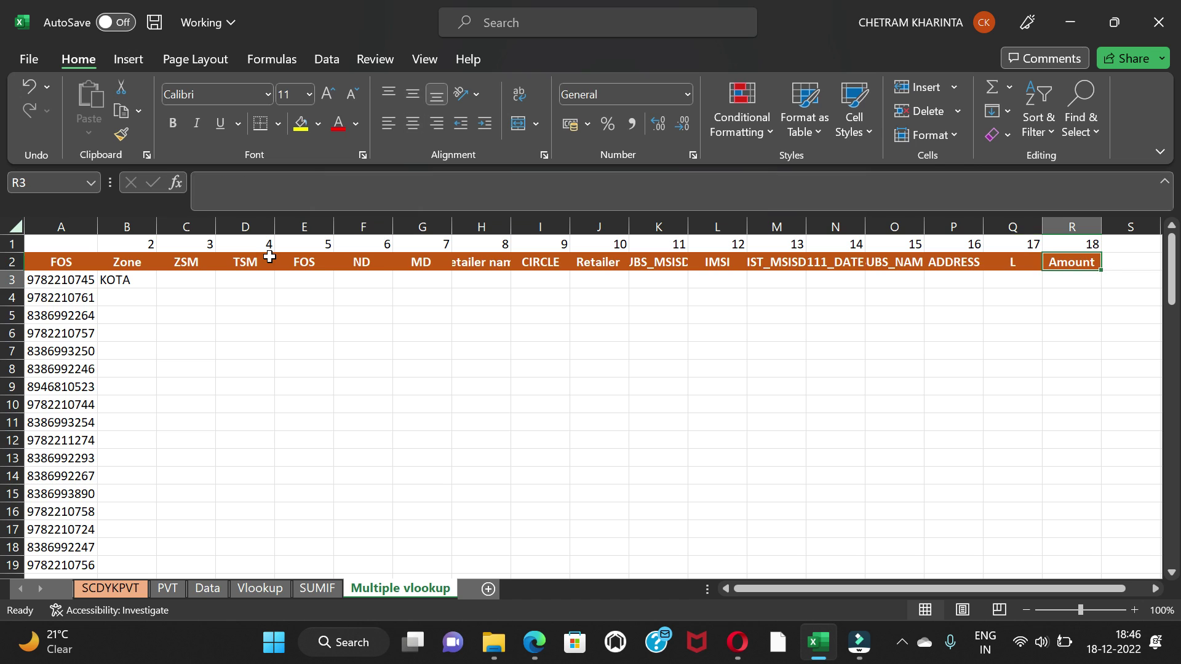
key(Down)
key(ctrl+Left)
key(ctrl+c)
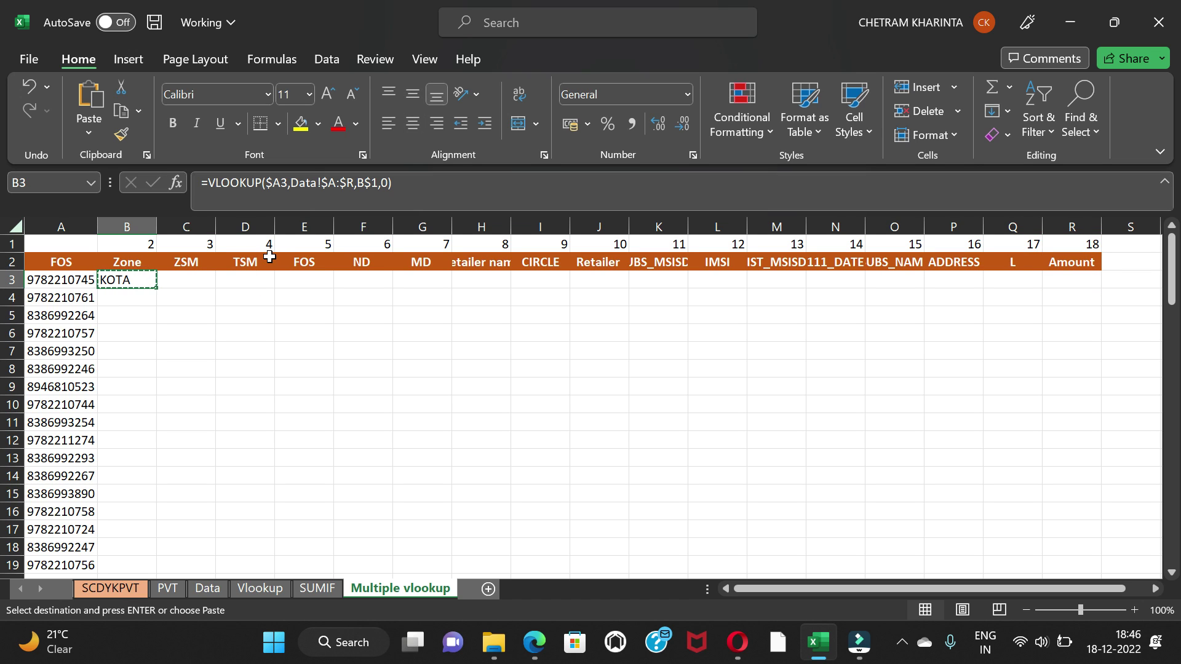
key(Up)
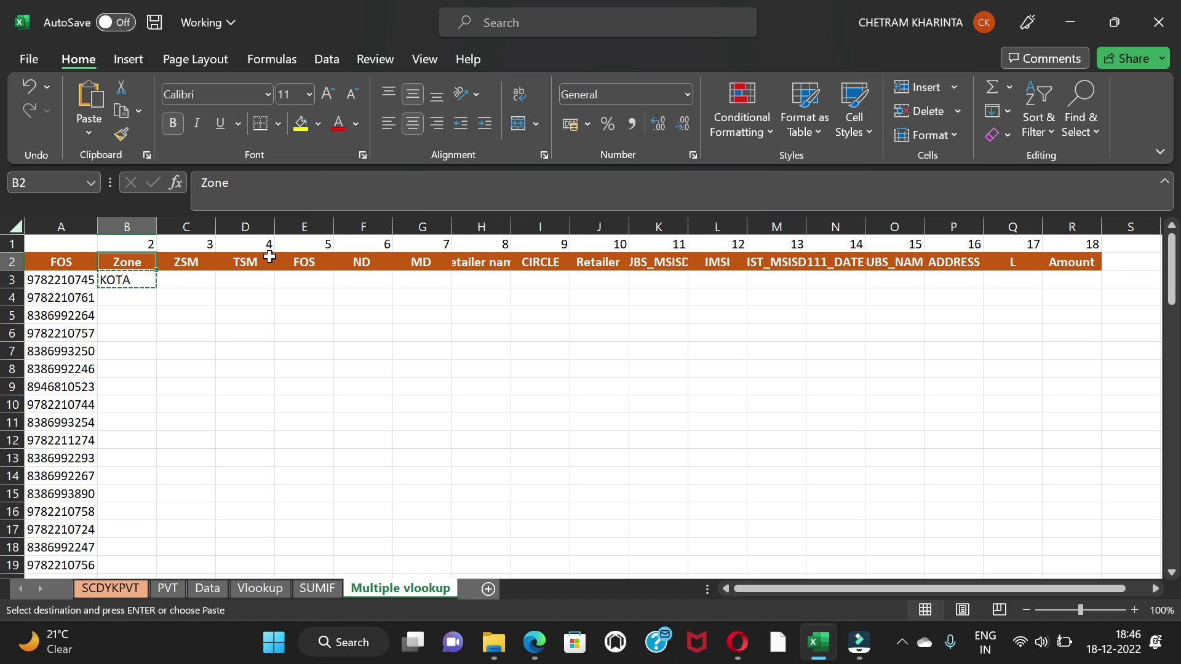
key(ctrl+Right)
key(Down)
key(ctrl+shift+Left)
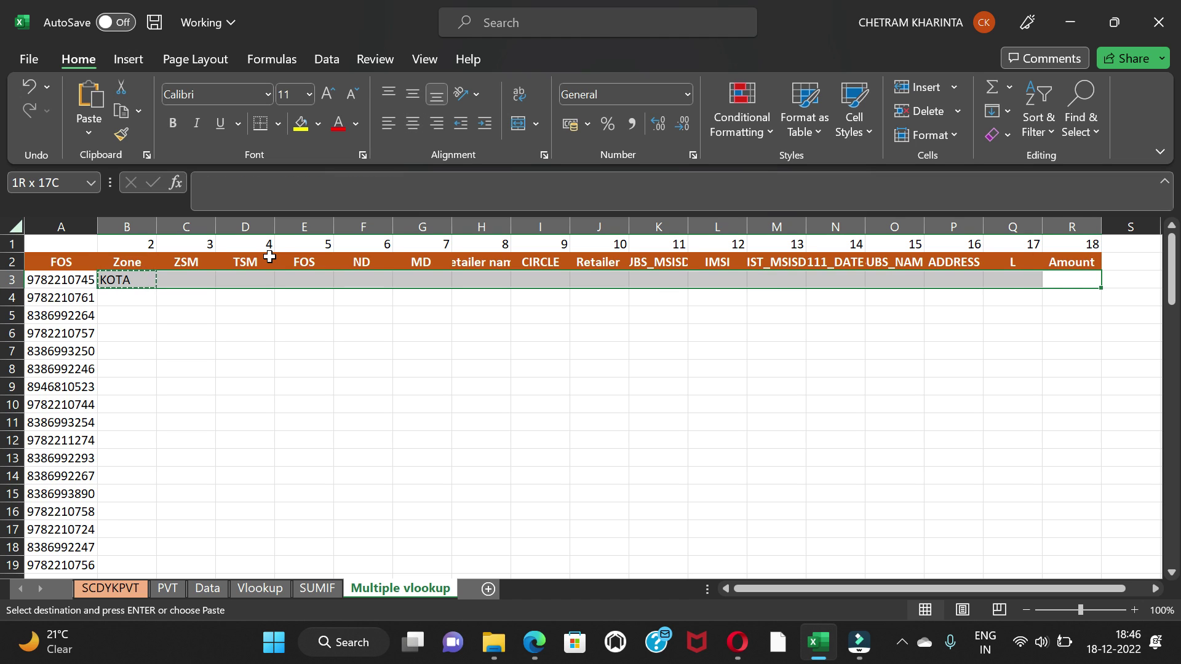
key(Return)
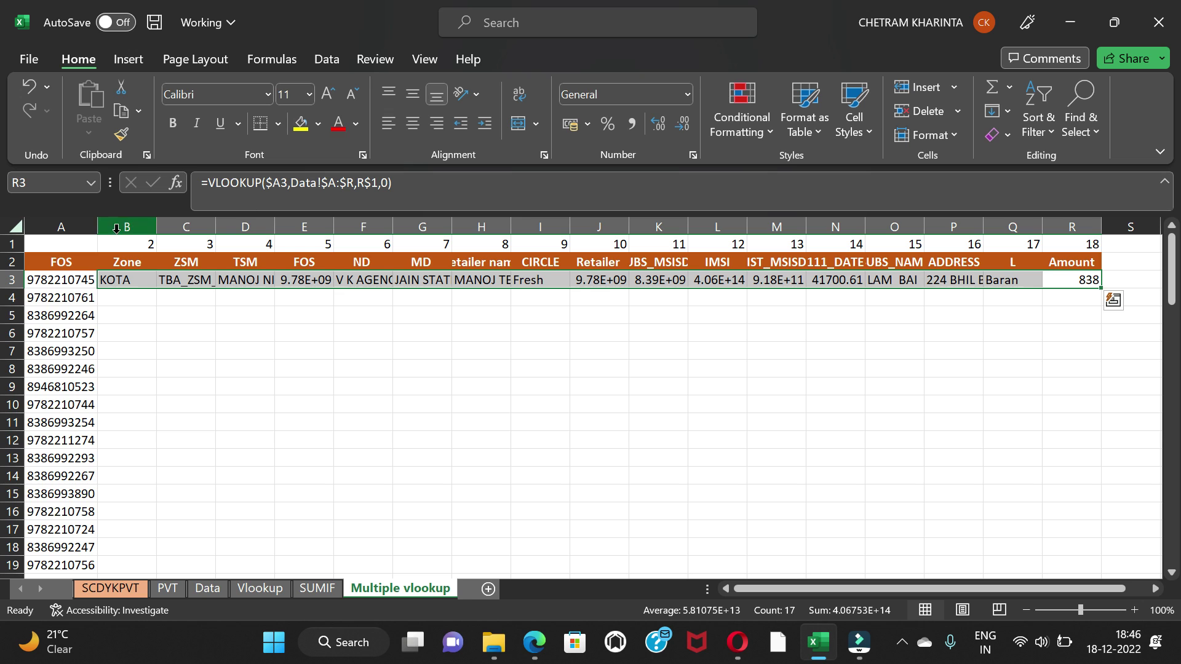
click(14, 226)
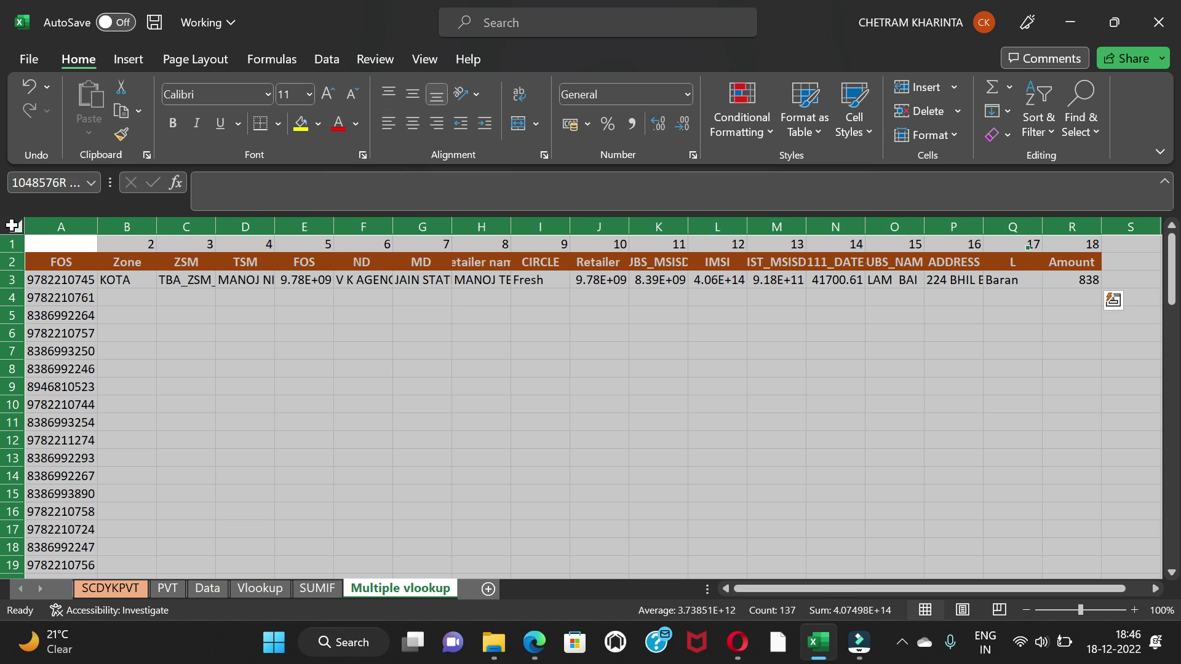
double_click(155, 216)
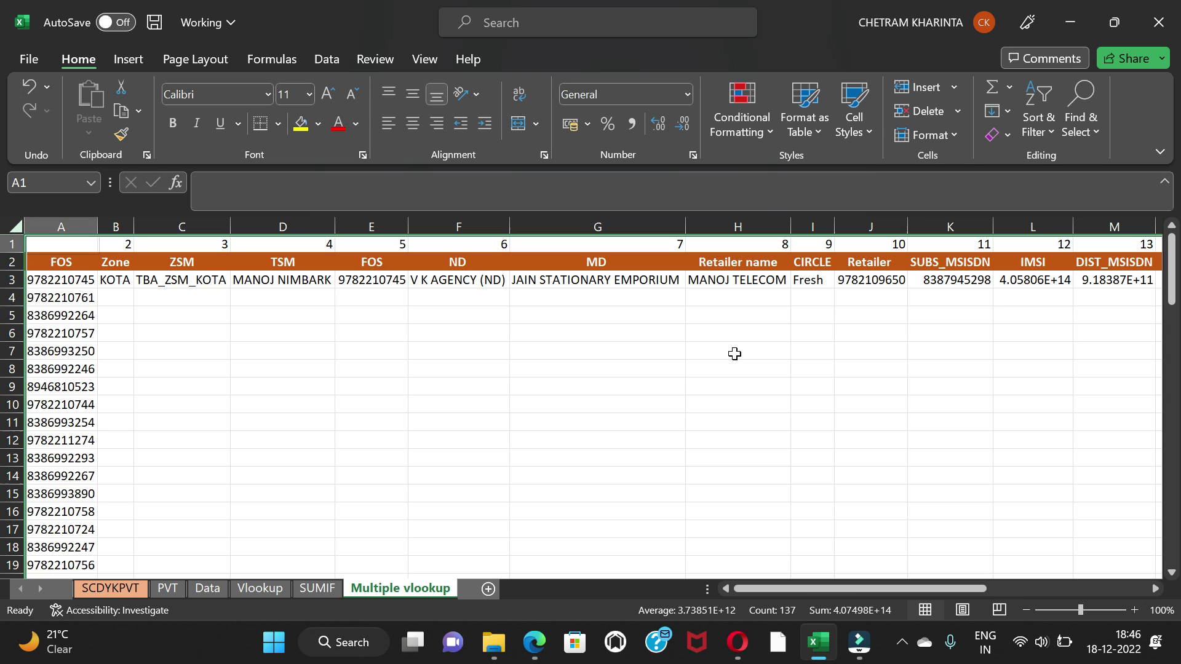
Step: Fill the row 3 VLOOKUP formulas down through row 87 across columns B to R
key(Down)
key(Down)
key(ctrl+Down)
key(Right)
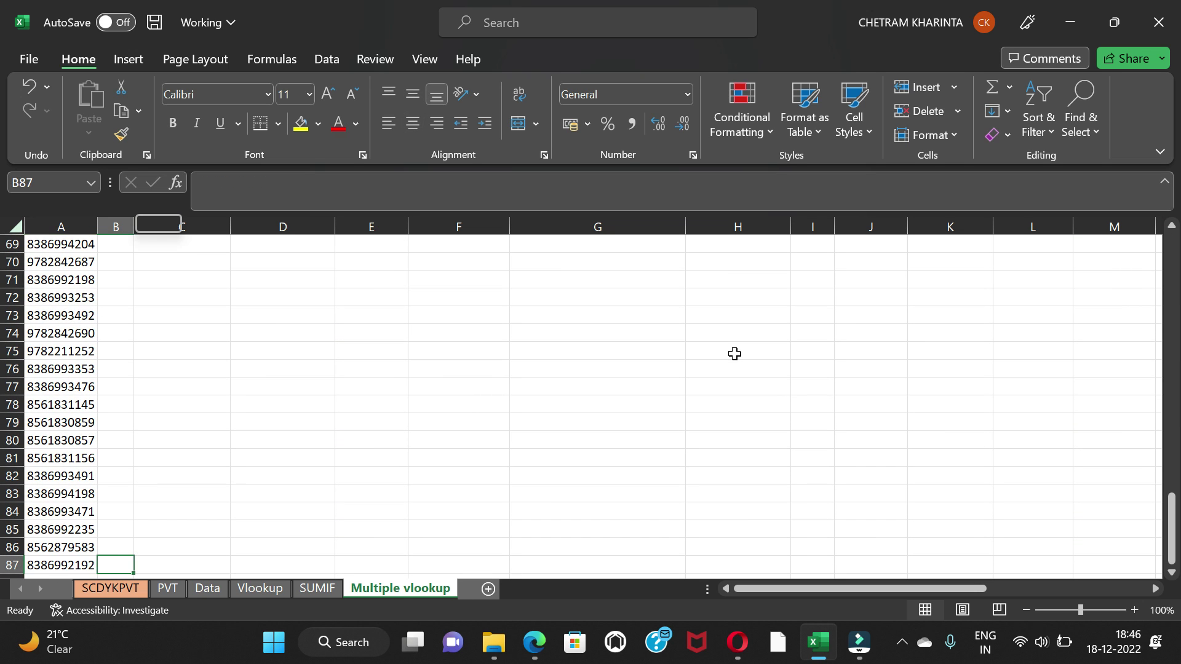
key(ctrl+shift+Up)
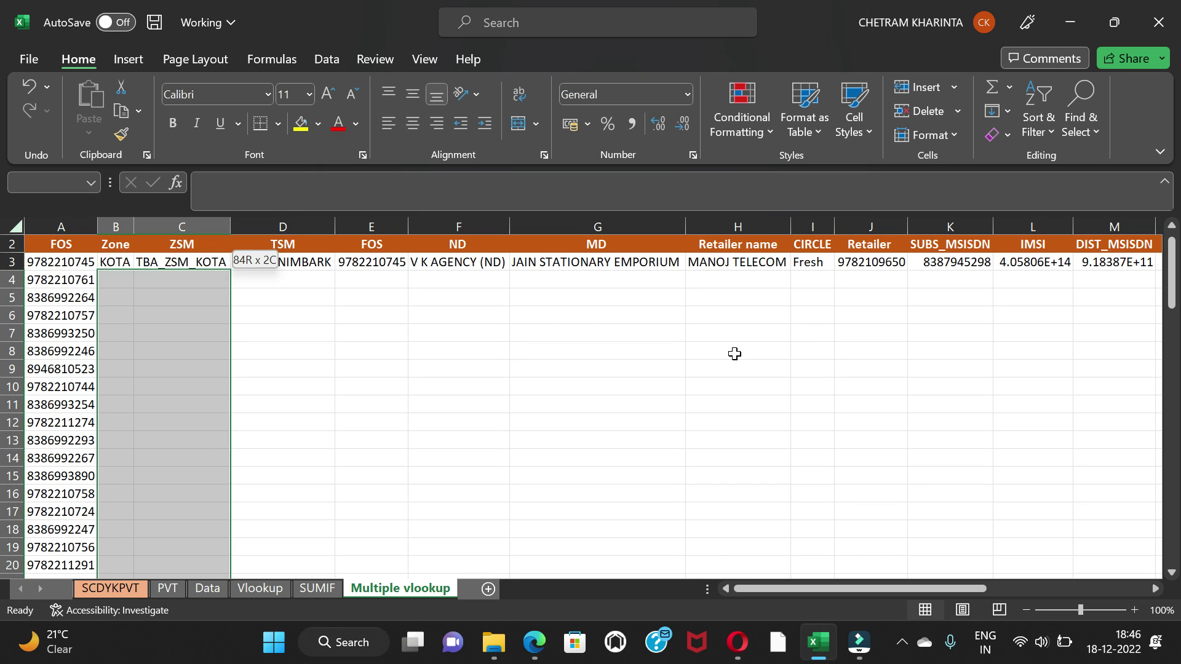
key(shift+Right)
key(shift+Right)
key(shift+Right)
key(shift+Right)
key(shift+Right)
key(shift+Right)
key(shift+Right)
key(shift+Right)
key(shift+Right)
key(shift+Right)
key(shift+Right)
key(shift+Right)
key(shift+Right)
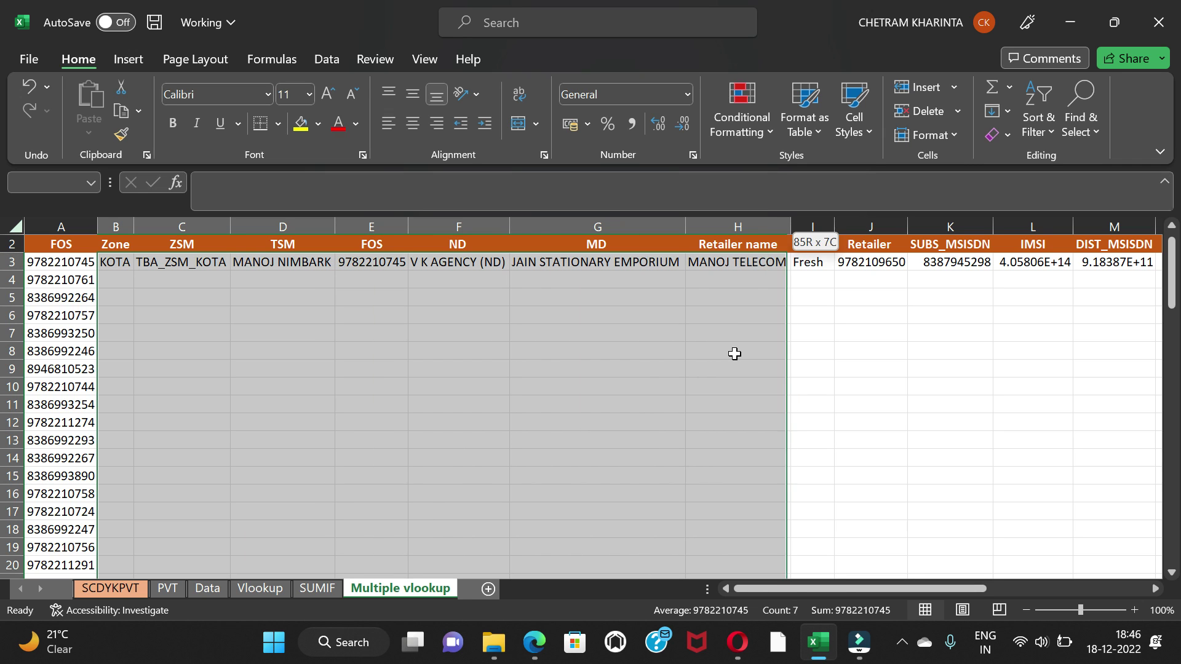
key(shift+Right)
key(shift+Right)
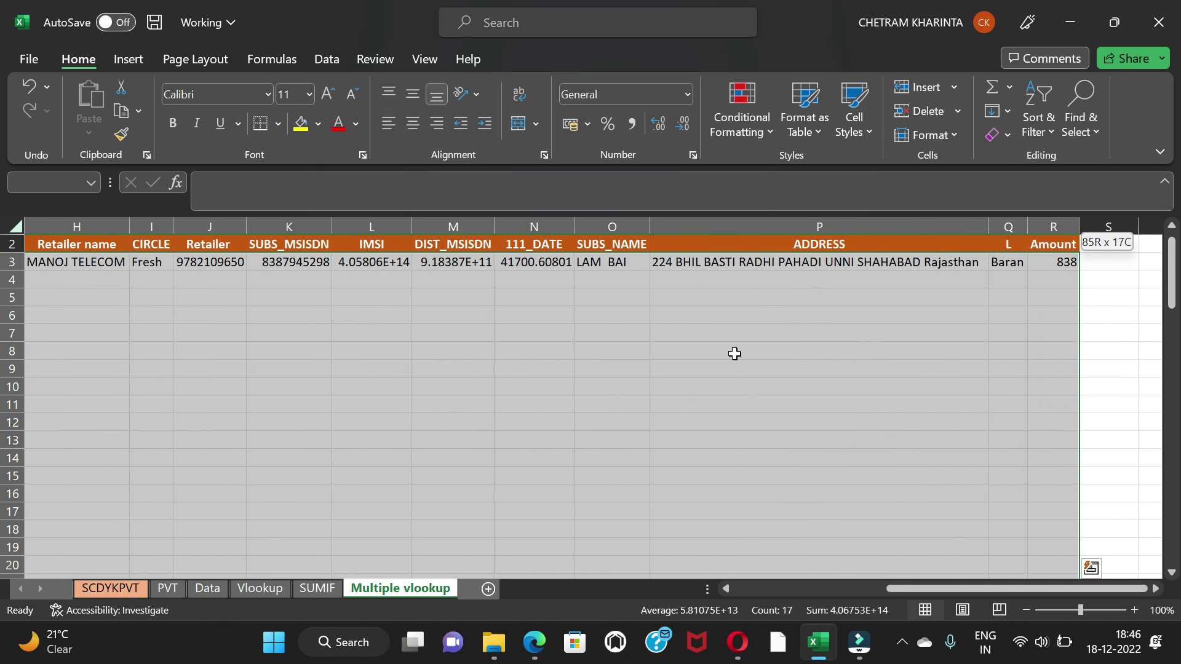
key(ctrl+d)
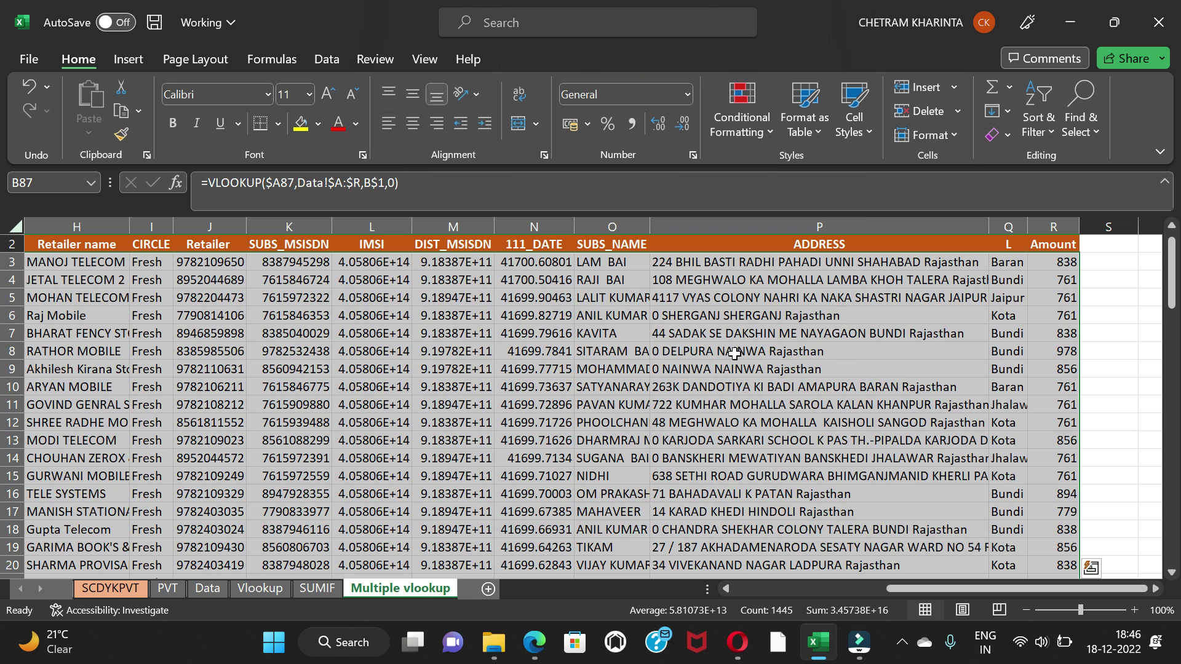
Step: Examine the filled lookup results beneath the headers and the VLOOKUP formula in B3
key(ctrl+Up)
key(Down)
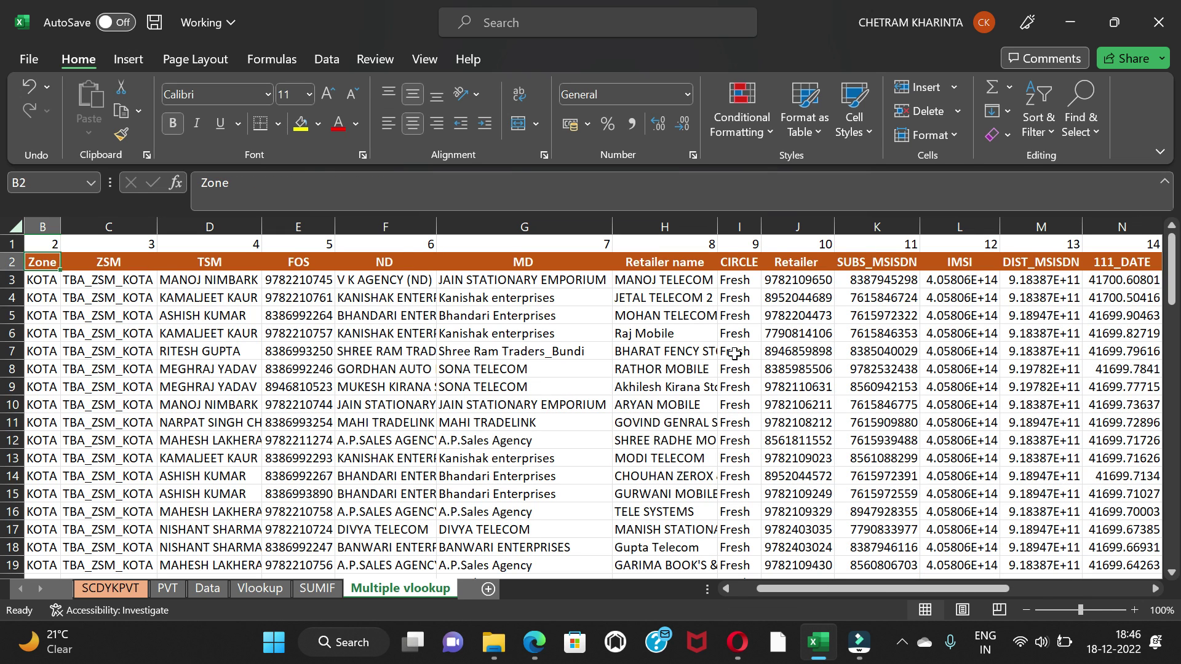
key(Down)
key(Right)
key(Up)
key(Left)
key(Left)
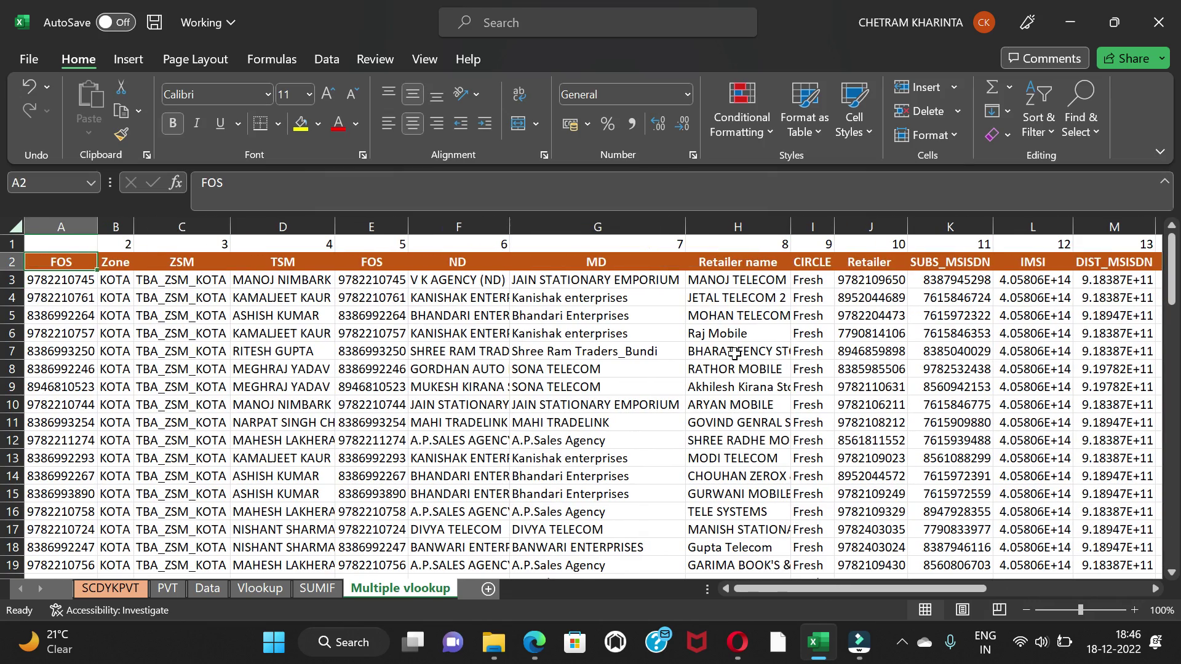
key(Up)
key(Right)
key(Down)
key(Down)
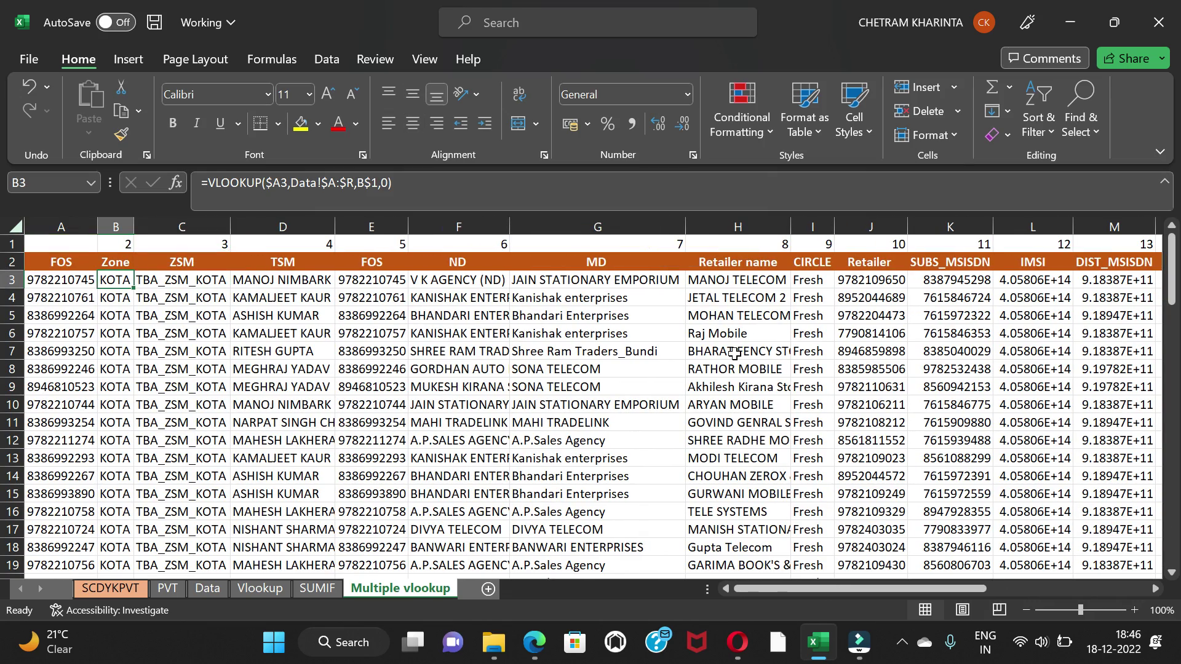
Step: Replace the VLOOKUP formulas in B3:R87 with their values using Paste Special Values
key(ctrl+shift+Right)
key(ctrl+shift+Down)
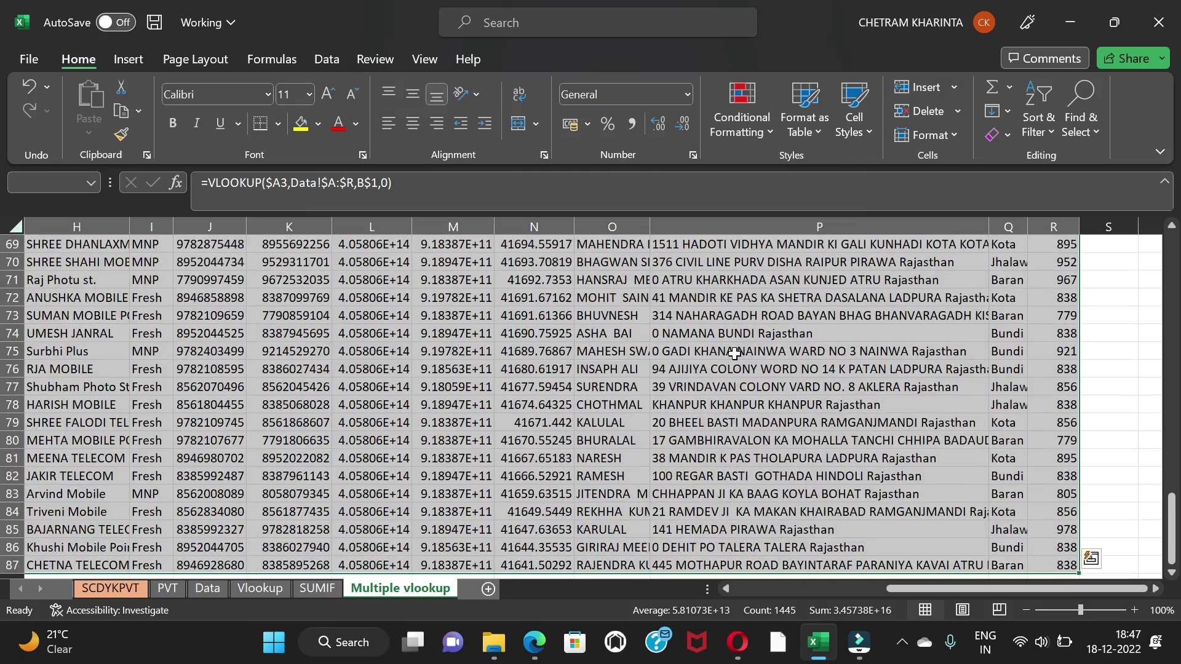
key(ctrl+c)
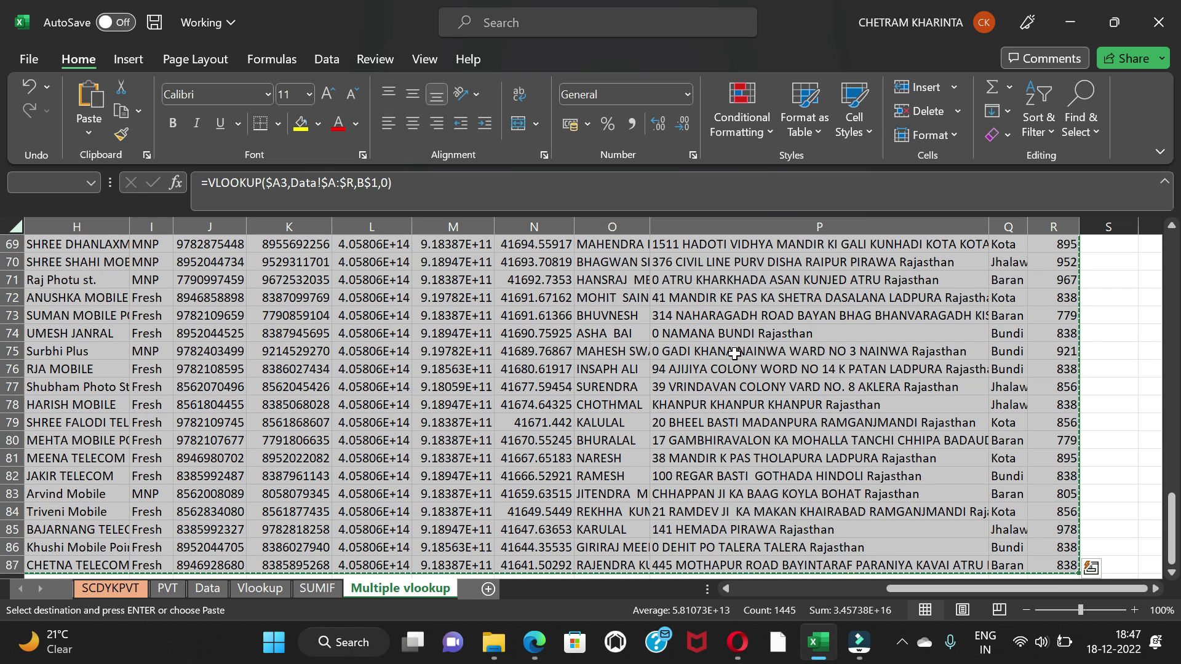
key(alt+e)
key(s)
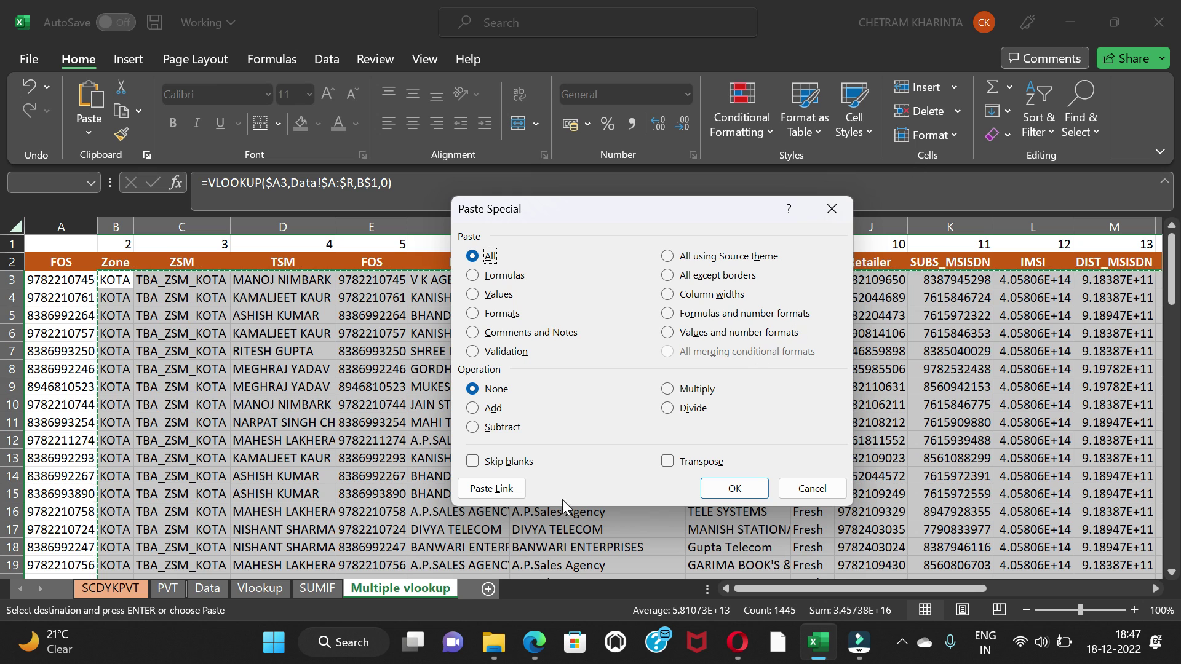
click(499, 295)
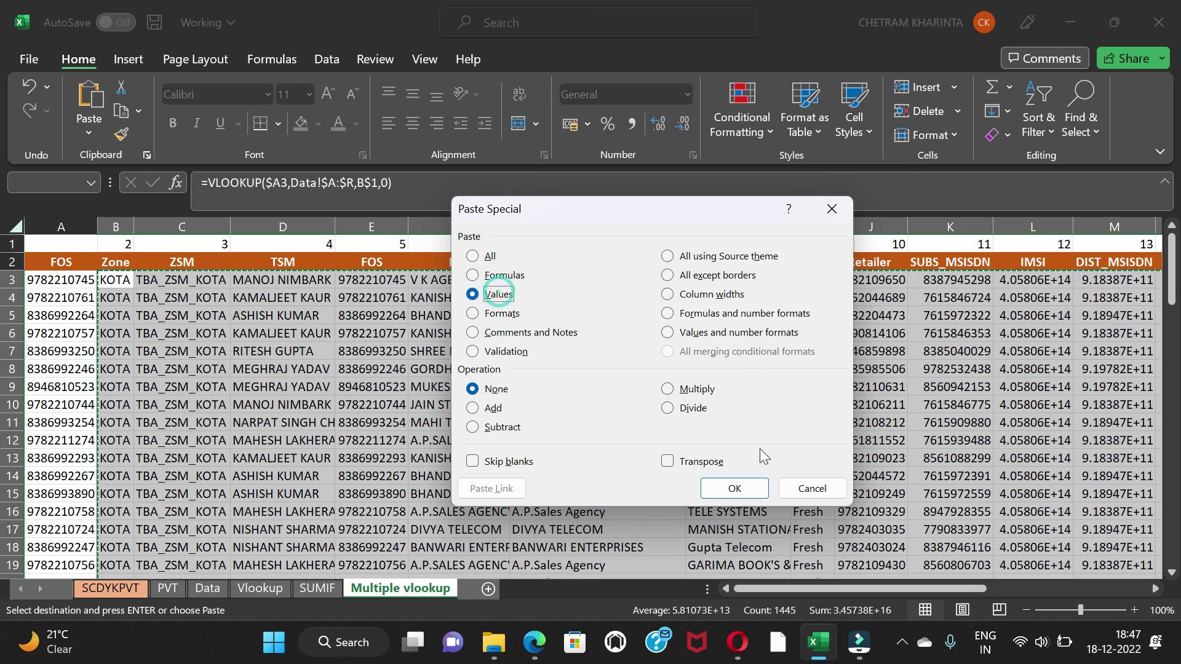
click(742, 489)
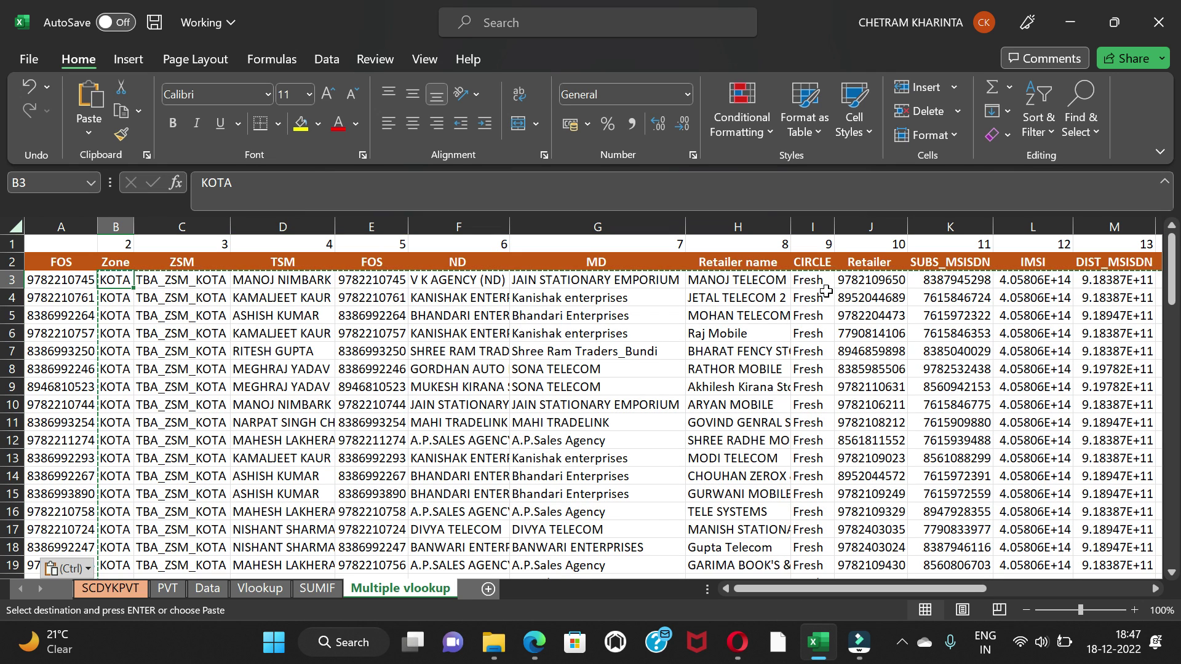
key(ctrl)
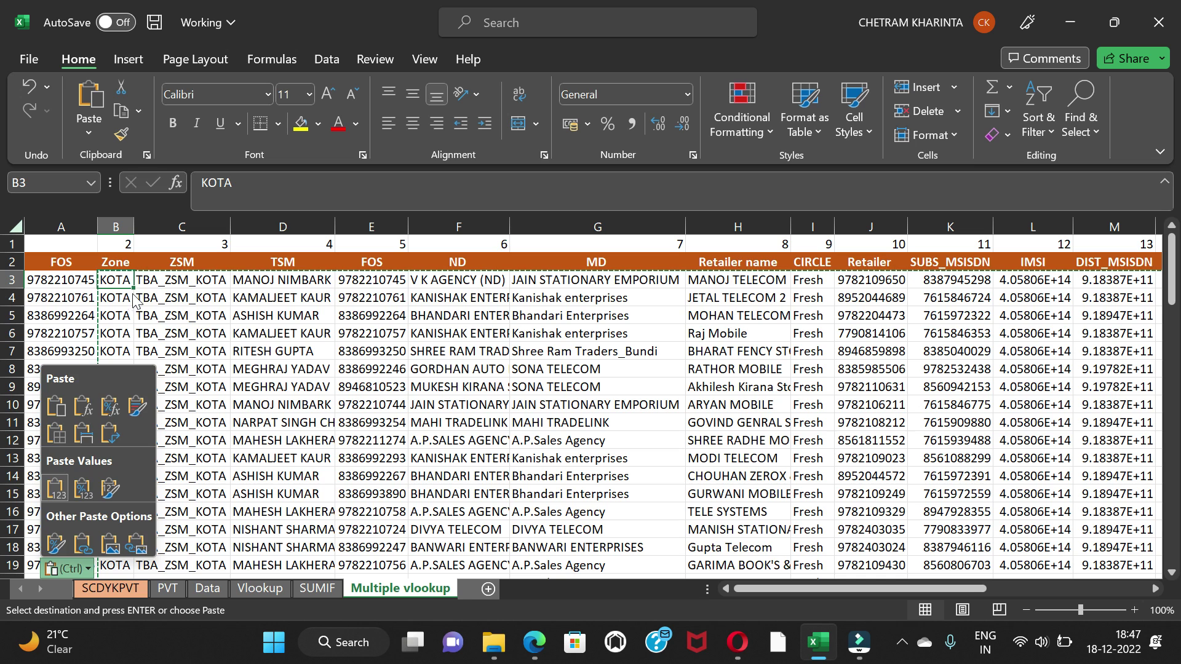
key(Escape)
Step: Delete row 1, which holds the helper column numbers
click(7, 245)
right_click(6, 246)
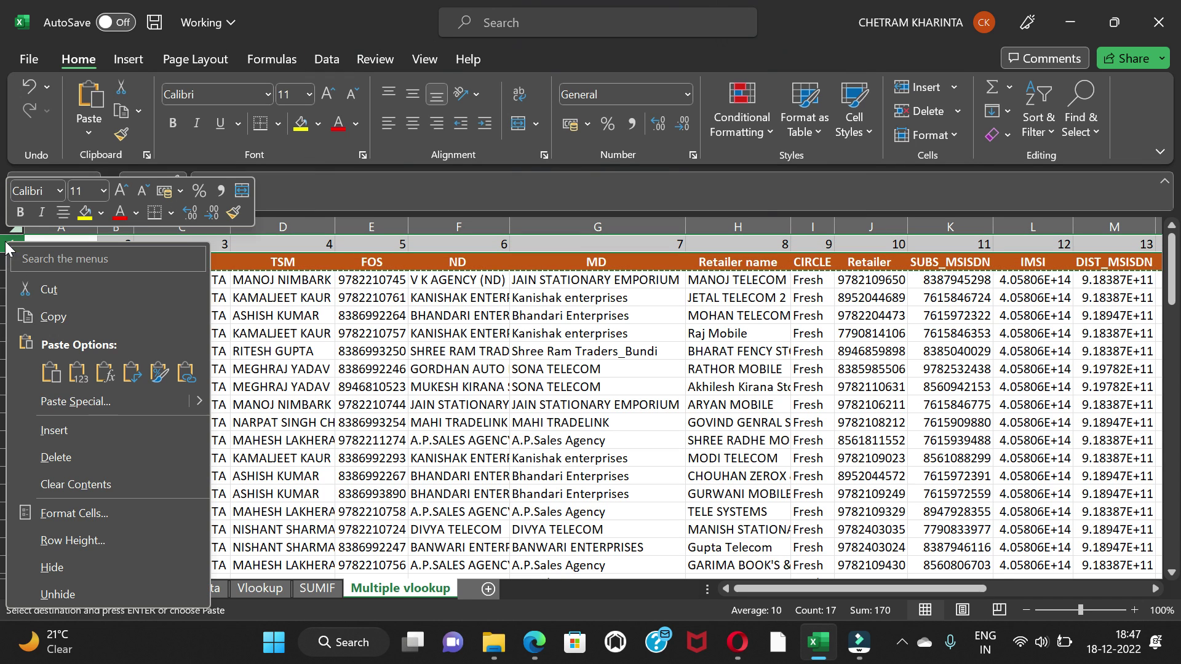
click(89, 460)
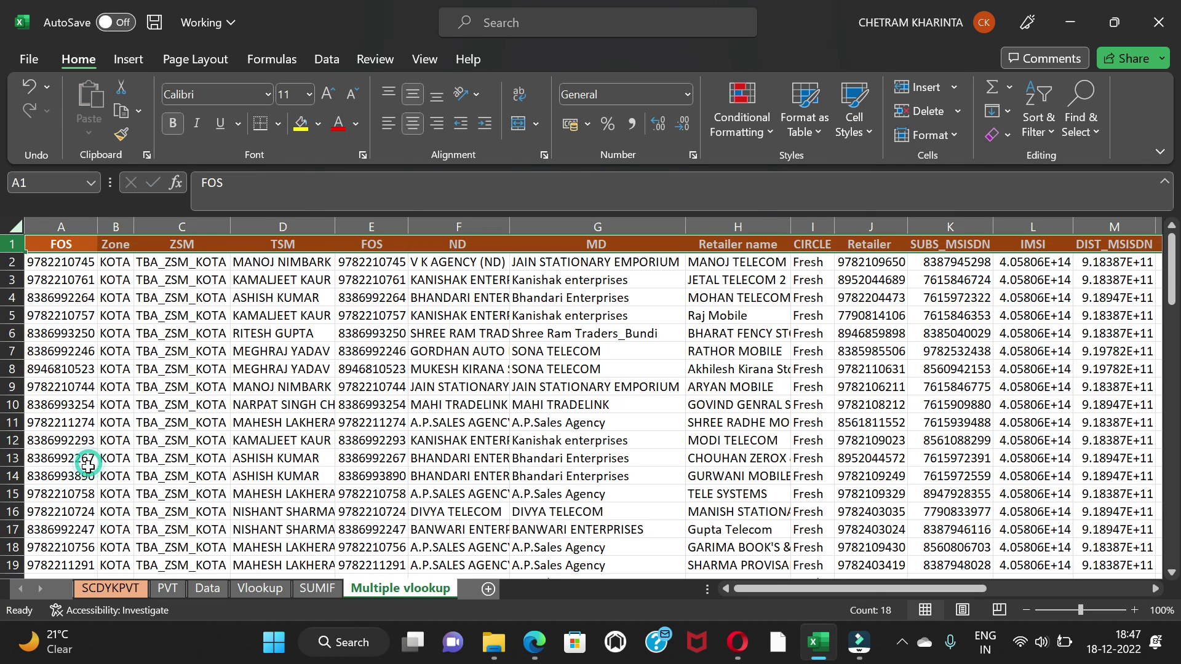
click(116, 262)
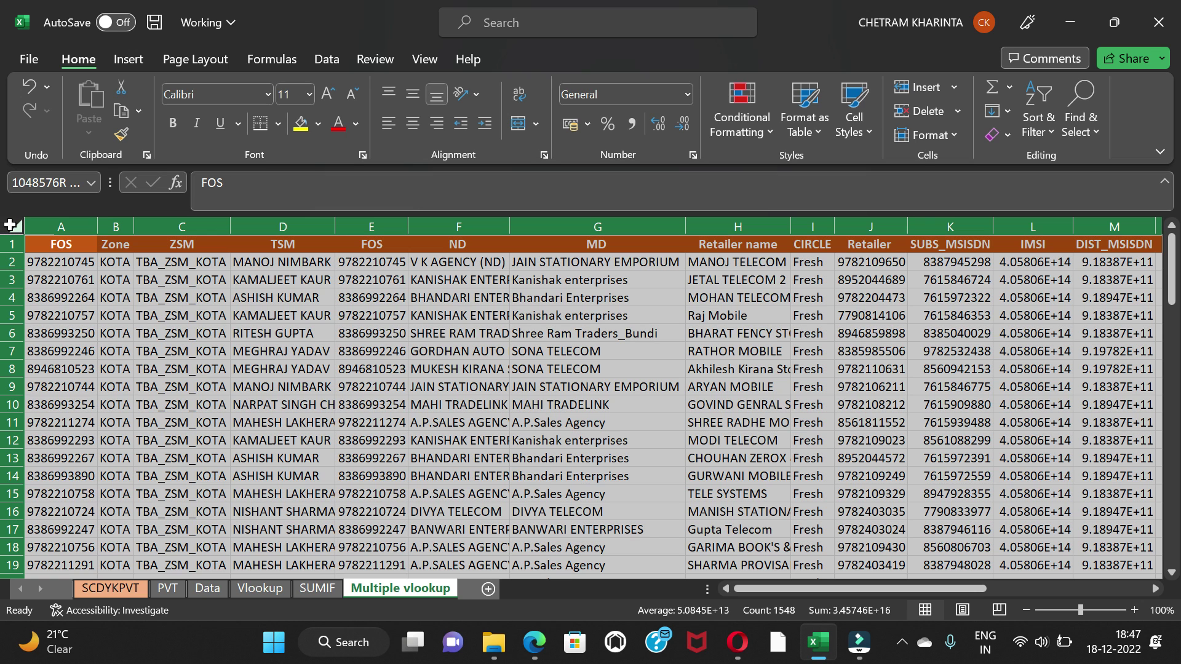
Step: Autofit all column widths across the whole Multiple vlookup sheet
click(13, 226)
drag(93, 225, 93, 225)
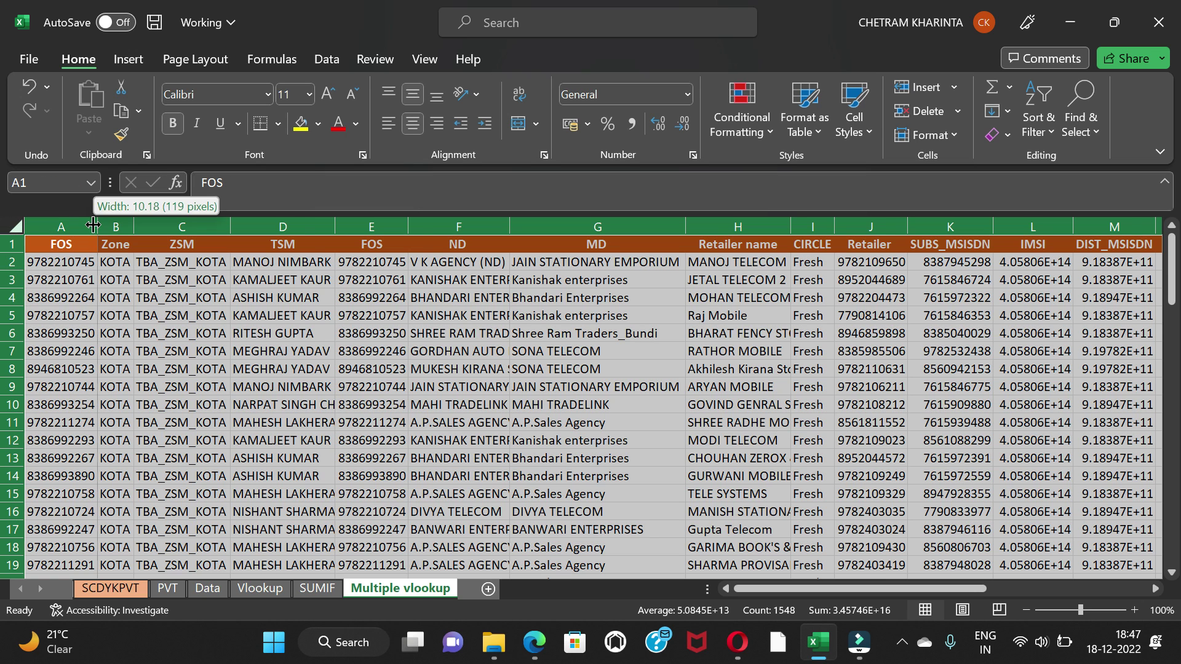
double_click(93, 225)
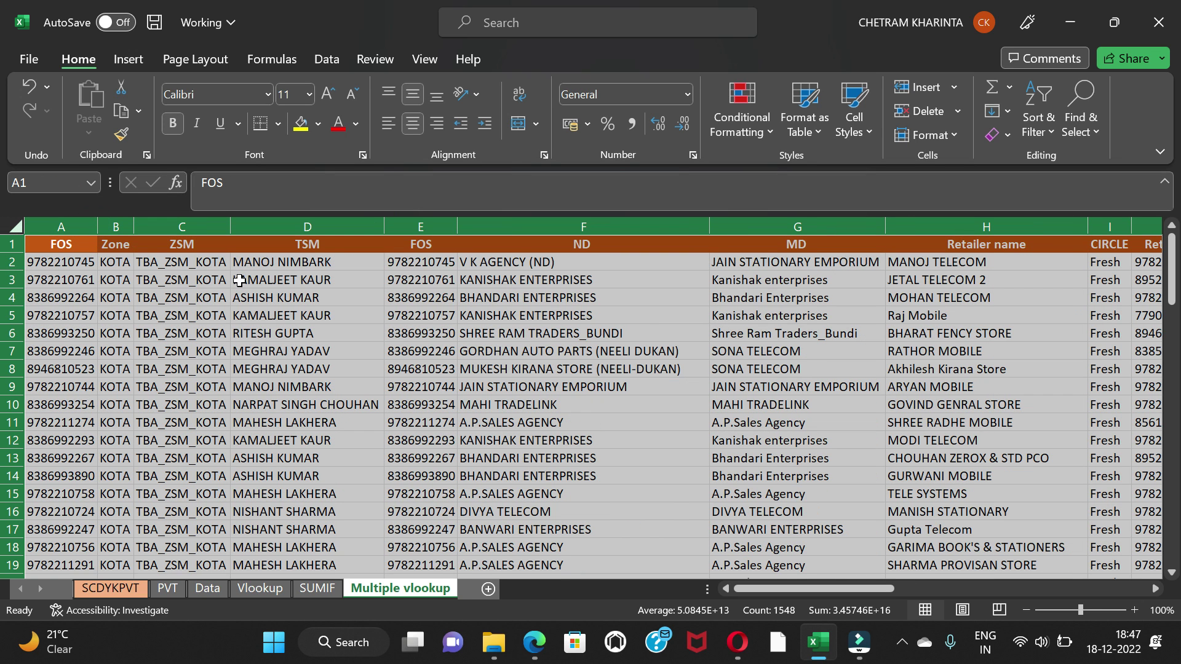